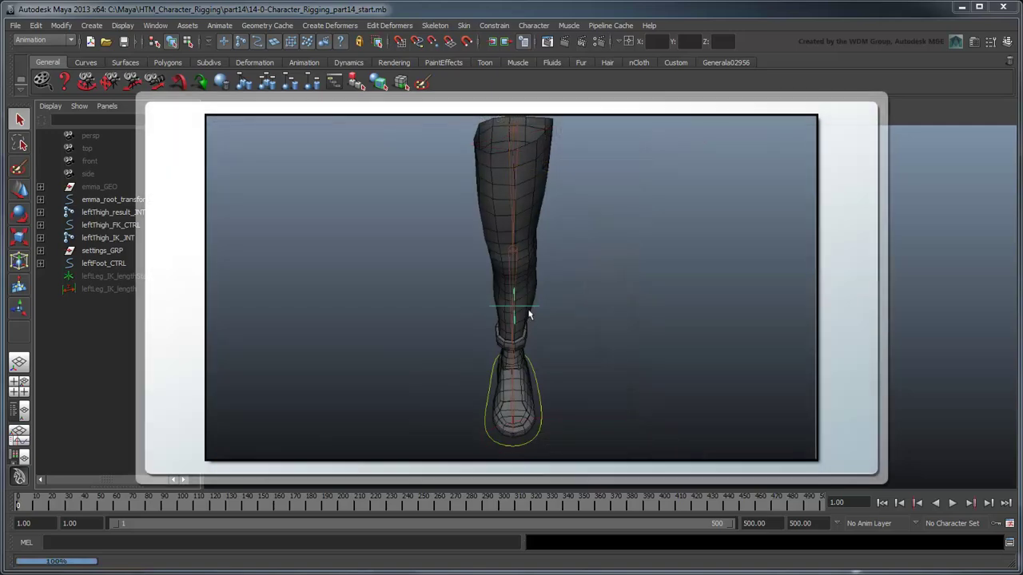
{"action": "key", "text": "w"}
{"action": "left_click_drag", "start_coordinate": [560, 317], "coordinate": [646, 361]}
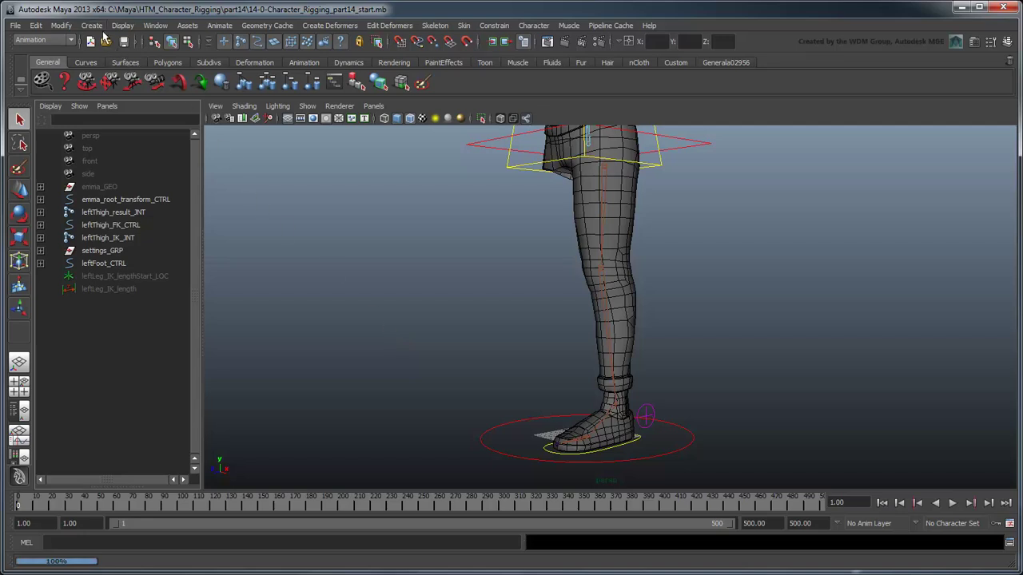
- Create a locator and rename it leftKnee_LOC
{"action": "left_click", "coordinate": [102, 28]}
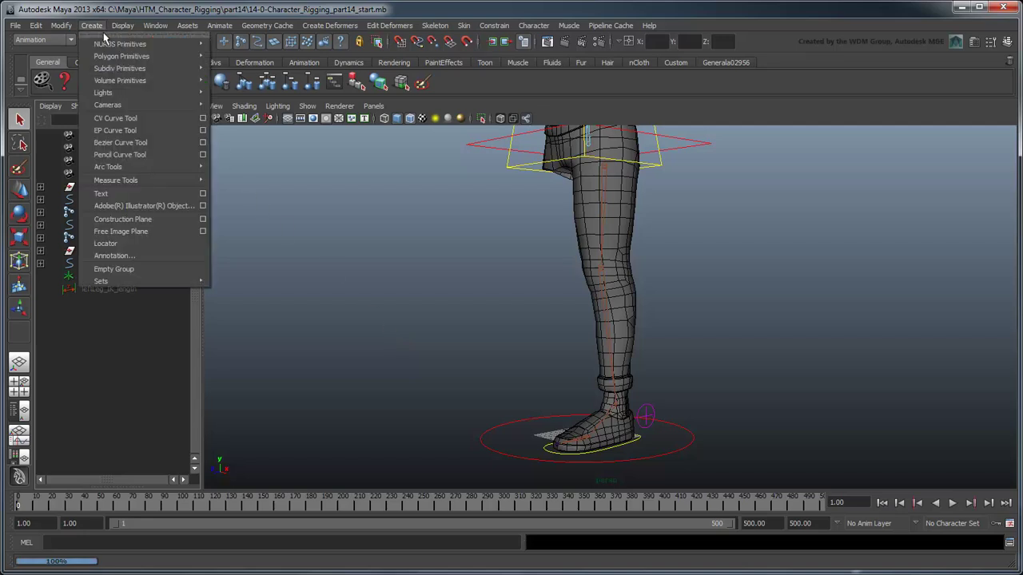
{"action": "left_click", "coordinate": [143, 244]}
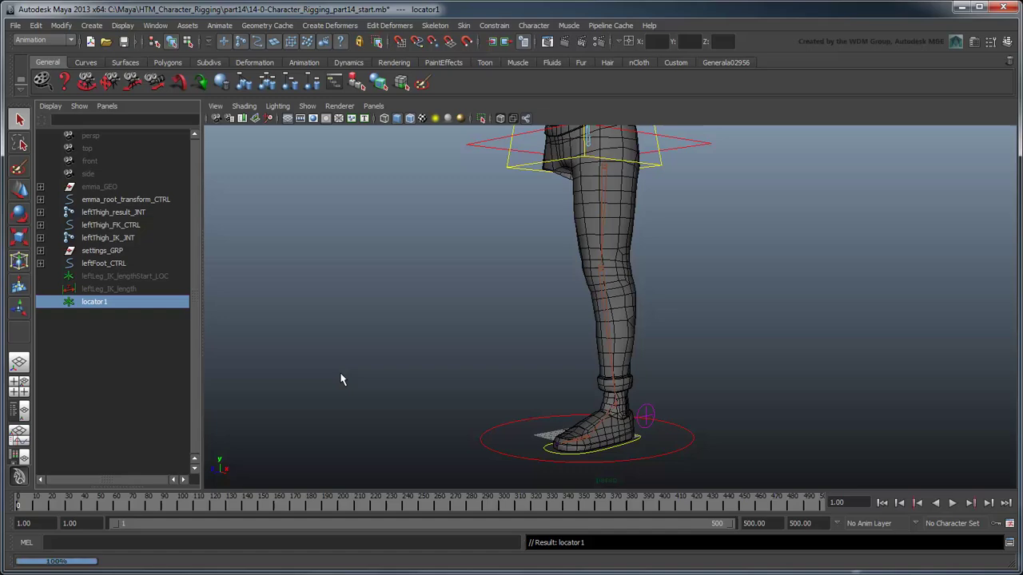
{"action": "double_click", "coordinate": [111, 304]}
{"action": "type", "text": "leftKnee_LOC"}
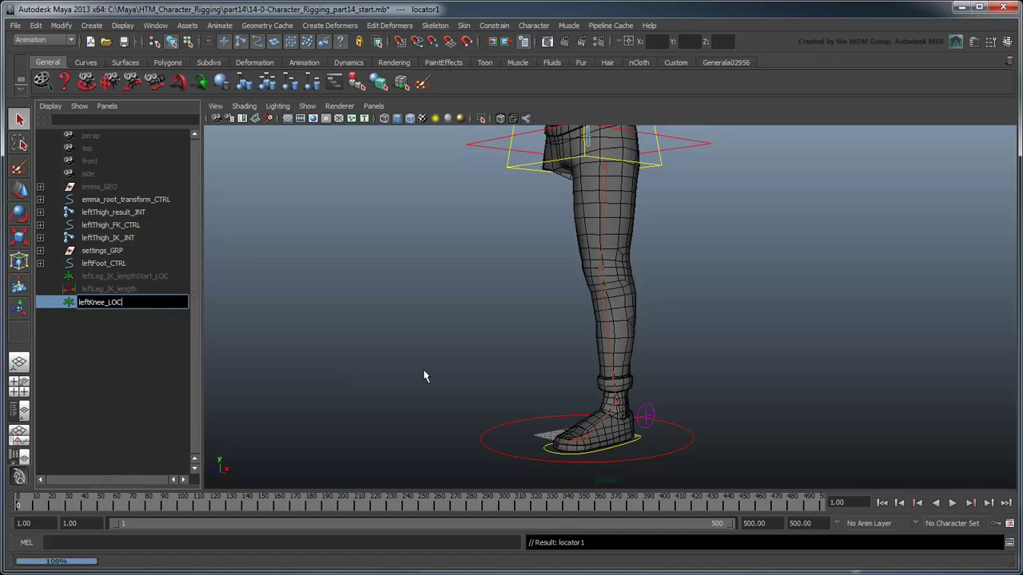
{"action": "key", "text": "Return"}
- Snap the leftKnee_LOC locator onto the left knee joint
{"action": "left_click_drag", "start_coordinate": [422, 377], "coordinate": [570, 387], "text": "alt"}
{"action": "key", "text": "w"}
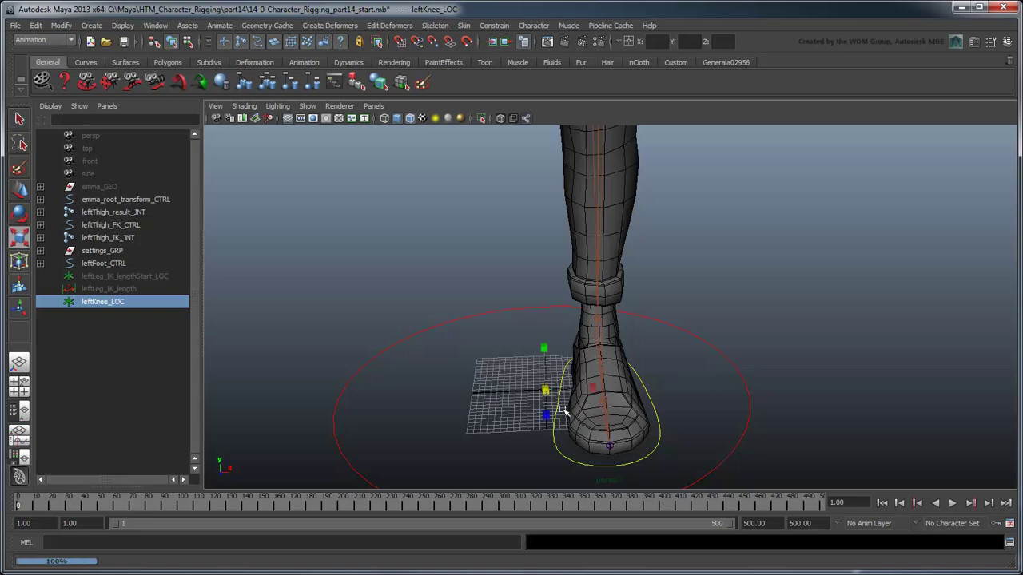
{"action": "key", "text": "q"}
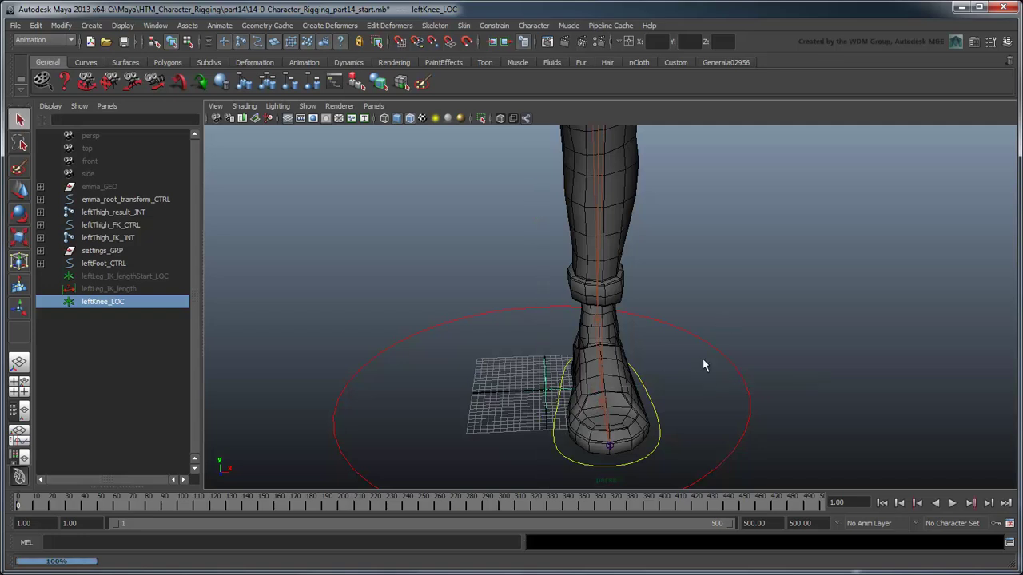
{"action": "scroll", "coordinate": [703, 366], "scroll_direction": "down", "scroll_amount": 3}
{"action": "left_click_drag", "start_coordinate": [704, 366], "coordinate": [557, 255], "text": "alt"}
{"action": "key", "text": "w"}
{"action": "scroll", "coordinate": [631, 288], "scroll_direction": "up", "scroll_amount": 5}
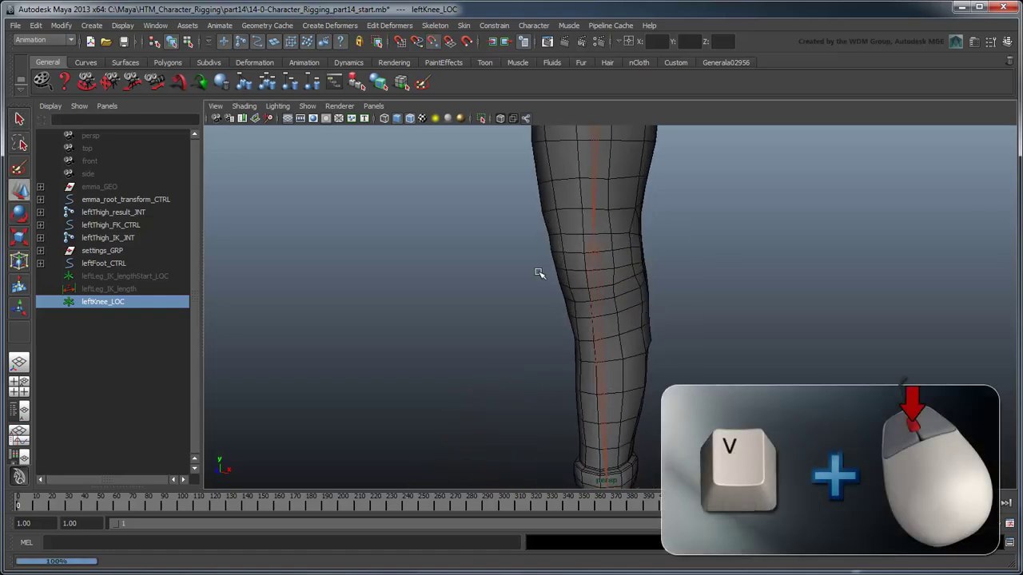
{"action": "middle_click_drag", "start_coordinate": [605, 246], "coordinate": [608, 255]}
- Display the model in wireframe and move leftKnee_LOC straight forward along Z, well in front of the knee
{"action": "key", "text": "4"}
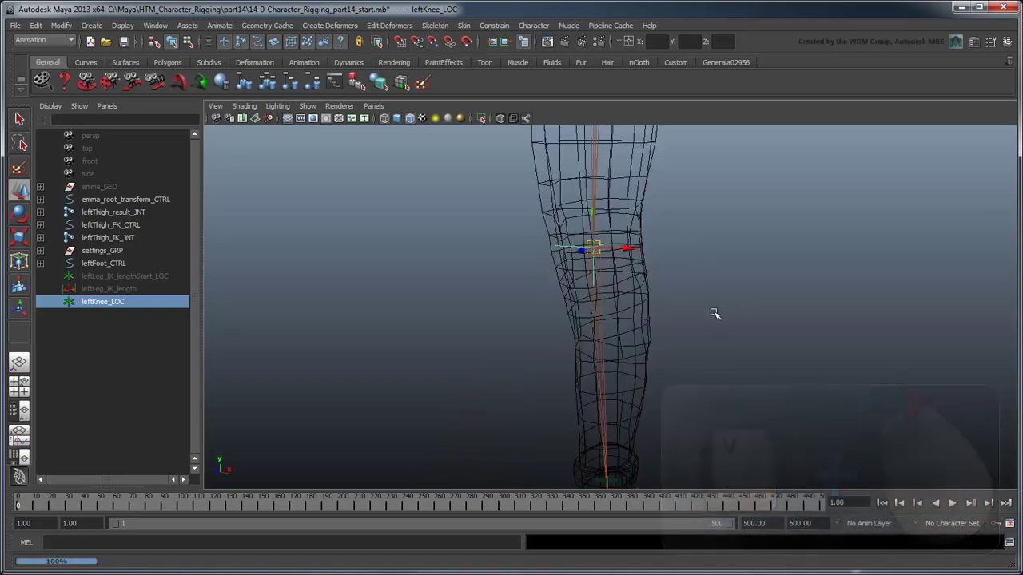
{"action": "left_click_drag", "start_coordinate": [712, 312], "coordinate": [629, 329], "text": "alt"}
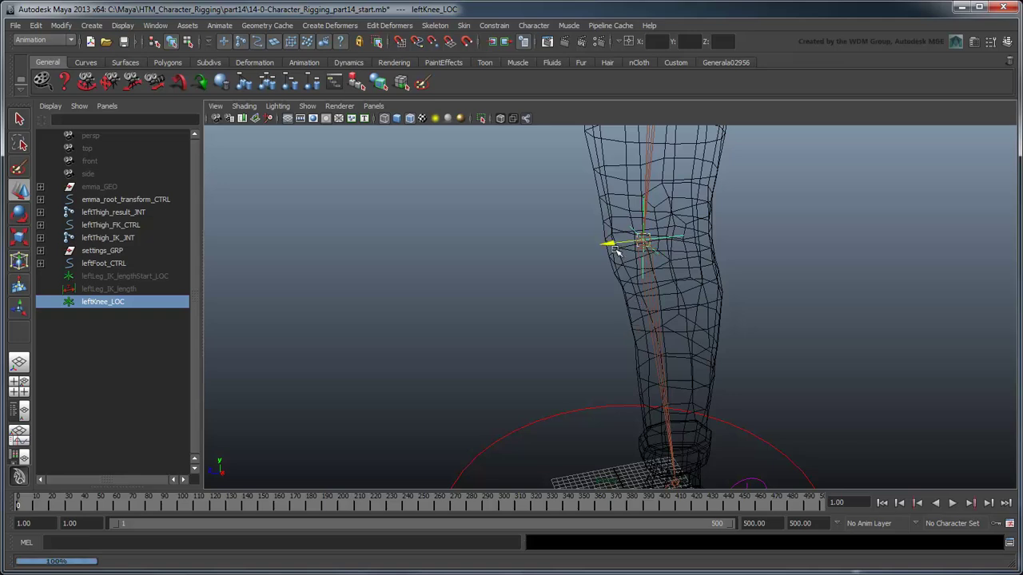
{"action": "left_click_drag", "start_coordinate": [615, 245], "coordinate": [416, 277]}
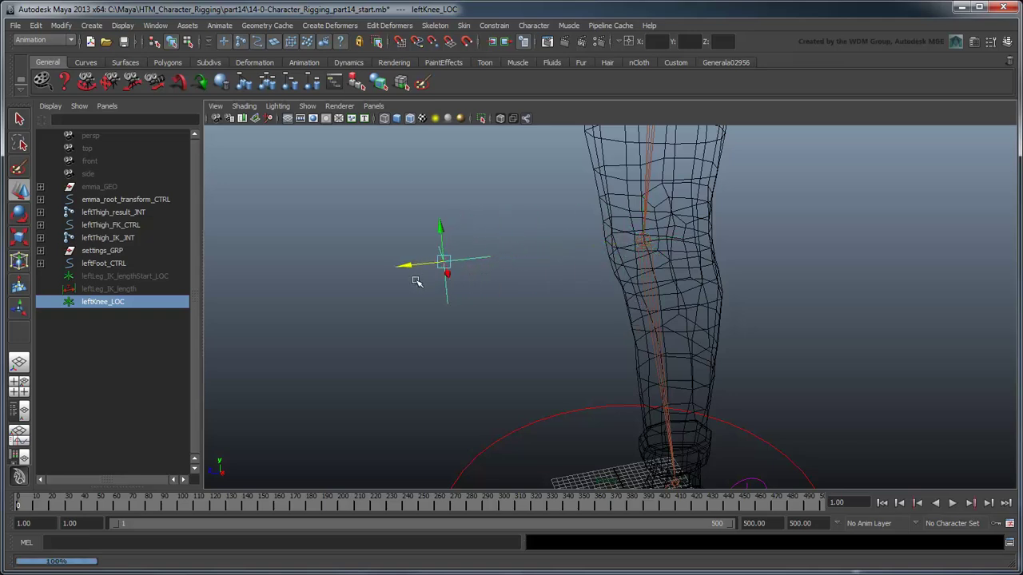
- Freeze only the translation of leftKnee_LOC, with Rotate, Scale and Joint orient turned off
{"action": "left_click", "coordinate": [63, 25]}
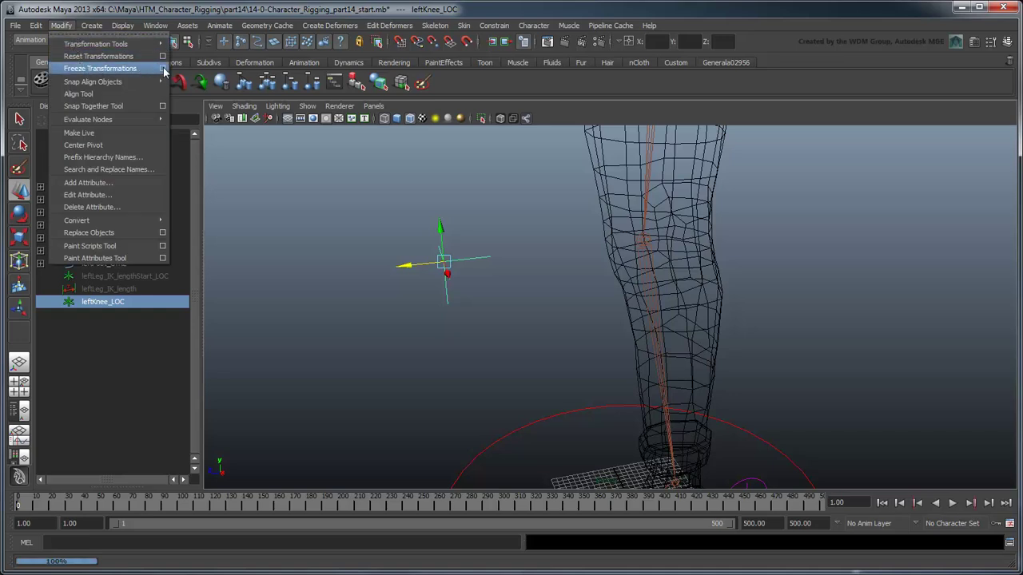
{"action": "left_click", "coordinate": [163, 69]}
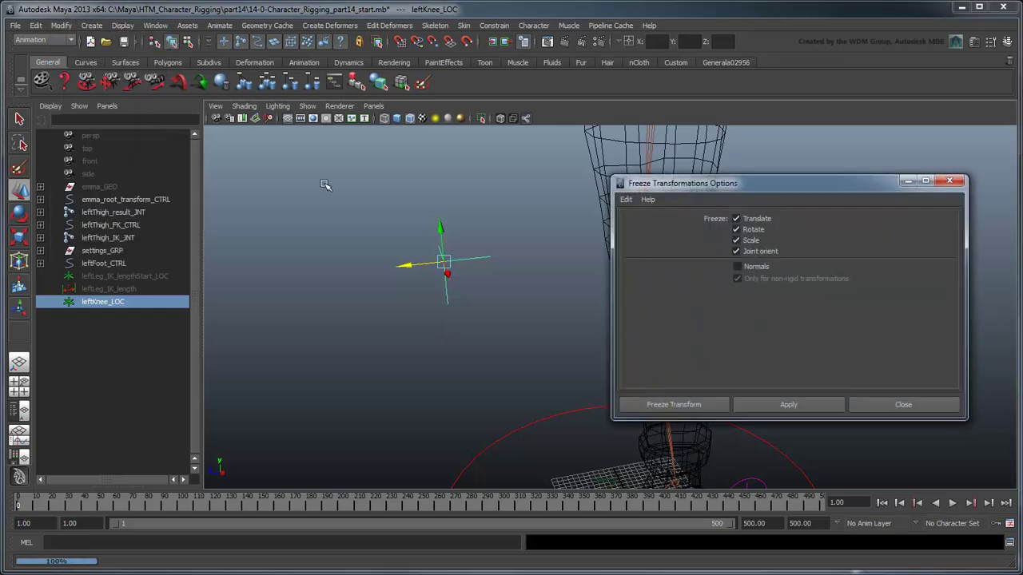
{"action": "left_click", "coordinate": [753, 230]}
{"action": "left_click", "coordinate": [751, 240]}
{"action": "left_click", "coordinate": [758, 251]}
{"action": "left_click", "coordinate": [702, 408]}
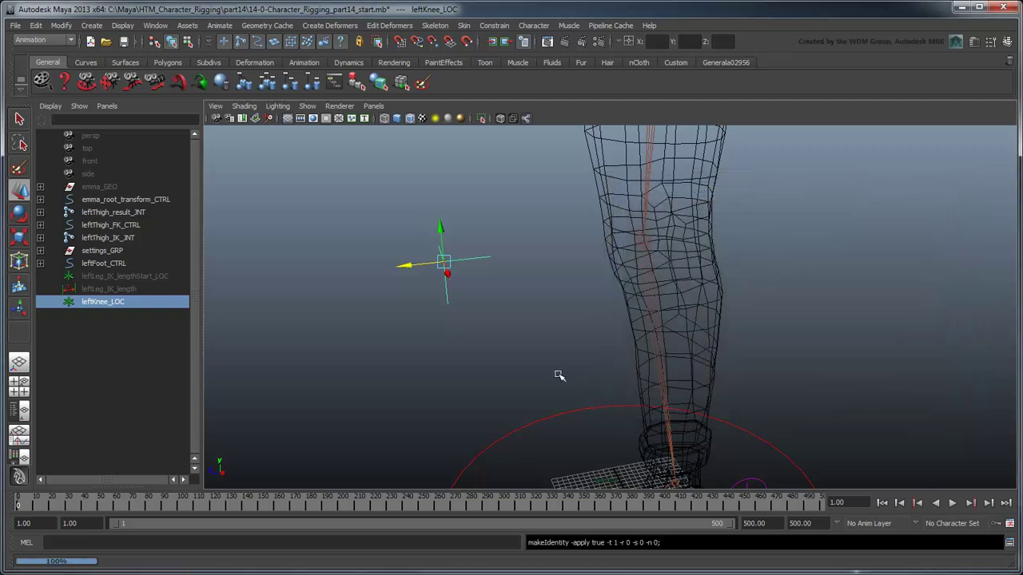
- Constrain the leftLeg_HDL IK handle under leftFoot_CTRL to leftKnee_LOC with a Pole Vector constraint
{"action": "left_click", "coordinate": [42, 265]}
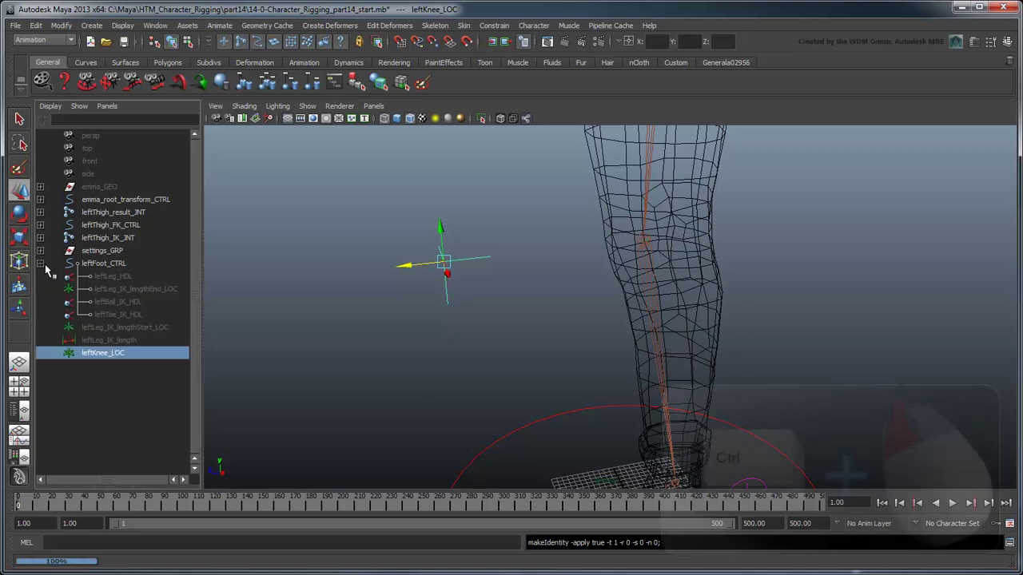
{"action": "left_click", "coordinate": [137, 279], "text": "ctrl"}
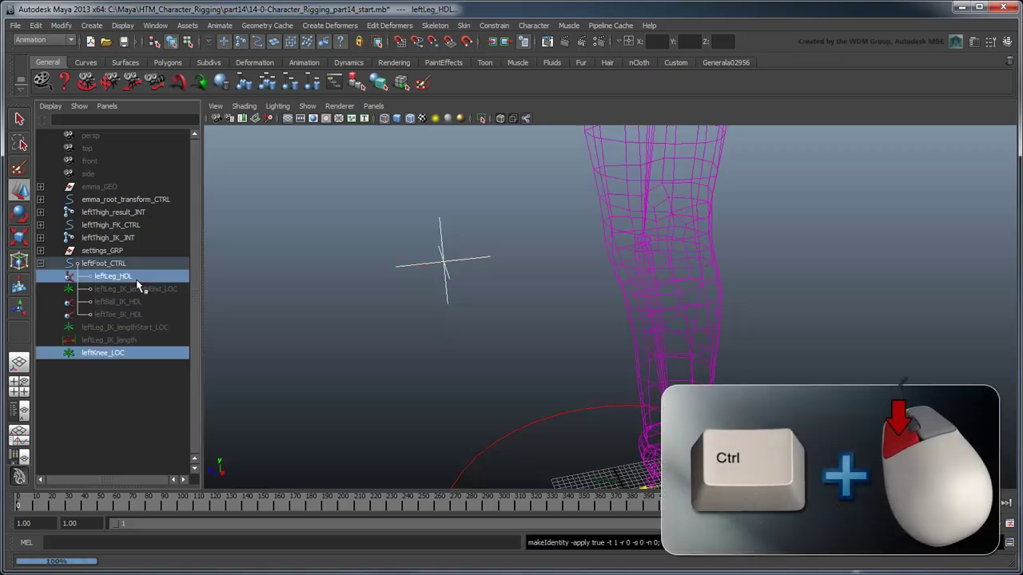
{"action": "left_click", "coordinate": [495, 25]}
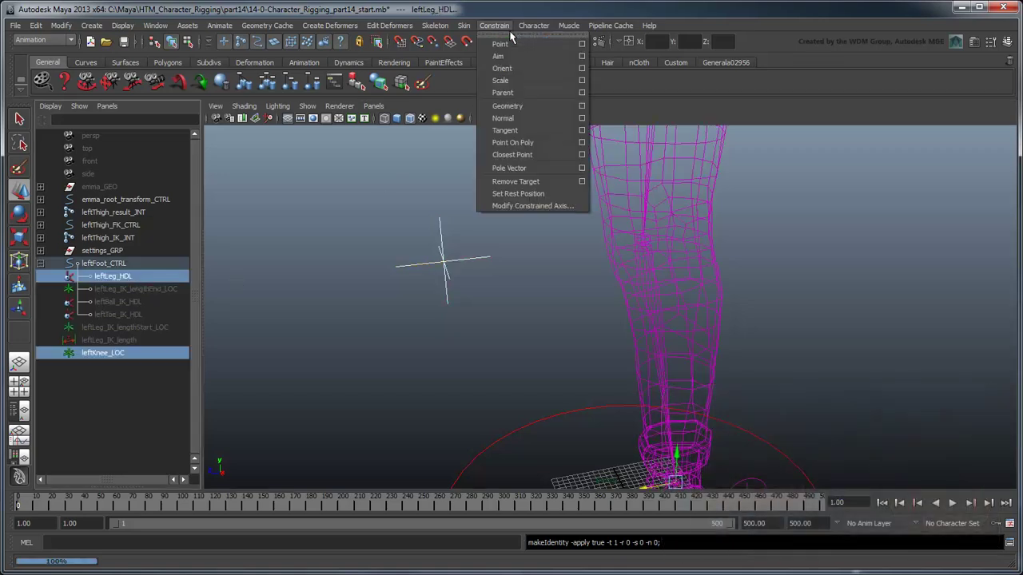
{"action": "left_click", "coordinate": [543, 167]}
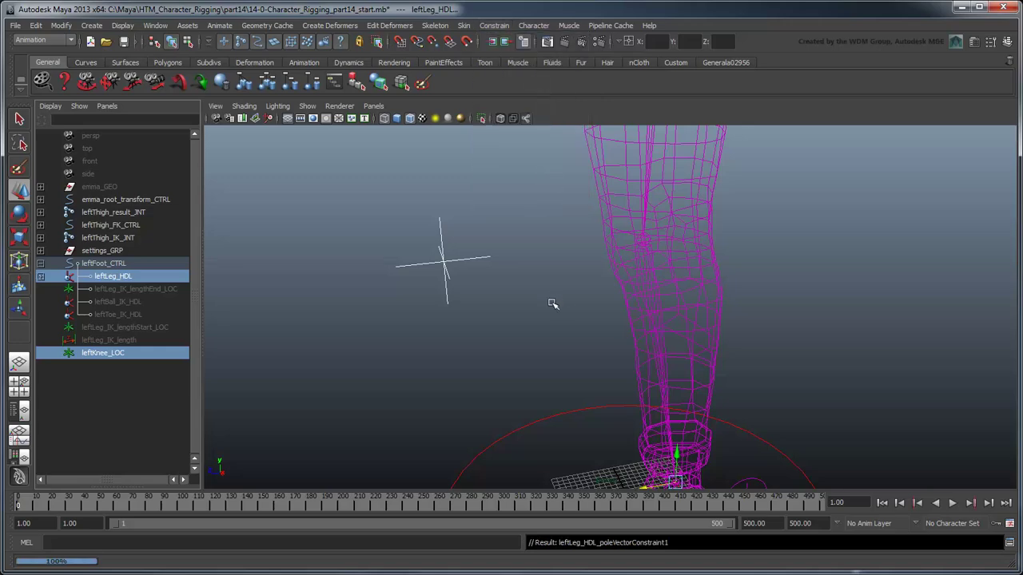
- Return the model to shaded display and select leftKnee_LOC with the Move tool, viewing the leg from the side
{"action": "scroll", "coordinate": [543, 292], "scroll_direction": "down", "scroll_amount": 5}
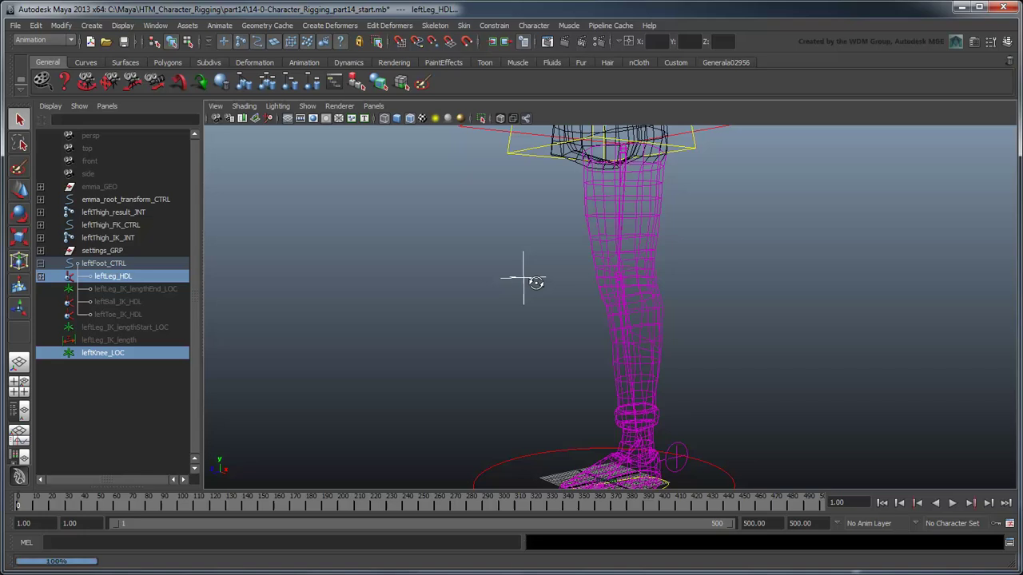
{"action": "mouse_move", "coordinate": [523, 280]}
{"action": "left_mouse_down", "text": "alt"}
{"action": "mouse_move", "coordinate": [541, 302]}
{"action": "mouse_move", "coordinate": [657, 316]}
{"action": "mouse_move", "coordinate": [537, 312]}
{"action": "mouse_move", "coordinate": [516, 292]}
{"action": "mouse_move", "coordinate": [678, 319]}
{"action": "mouse_move", "coordinate": [543, 320]}
{"action": "mouse_move", "coordinate": [633, 322]}
{"action": "left_mouse_up", "text": "alt"}
{"action": "key", "text": "5"}
{"action": "left_click", "coordinate": [540, 302]}
{"action": "key", "text": "w"}
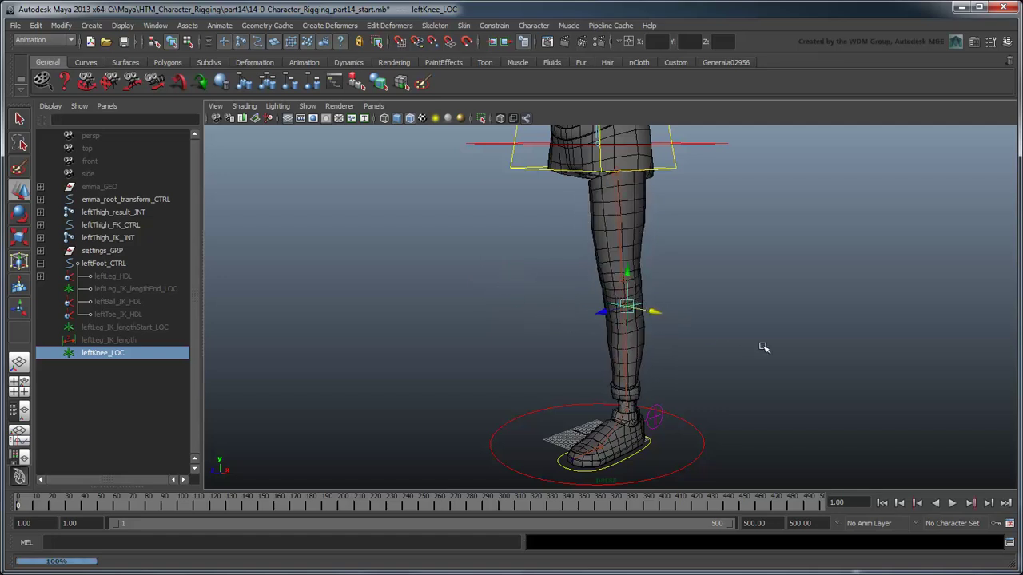
{"action": "left_click_drag", "start_coordinate": [763, 348], "coordinate": [689, 343], "text": "alt"}
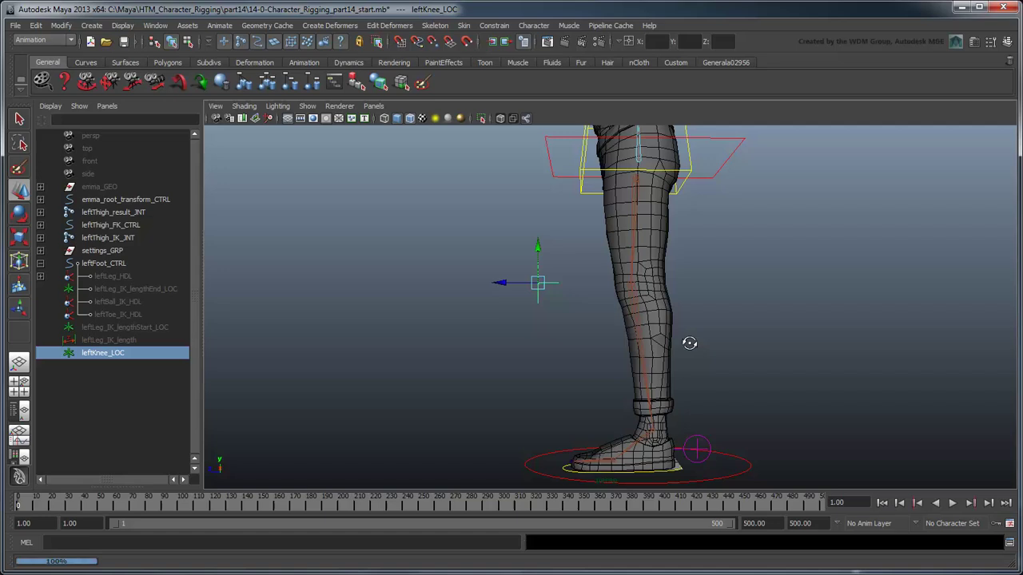
- Test the knee setup by raising leftFoot_CTRL up and forward and shifting leftKnee_LOC up and forward, undoing both moves
{"action": "left_click", "coordinate": [649, 480]}
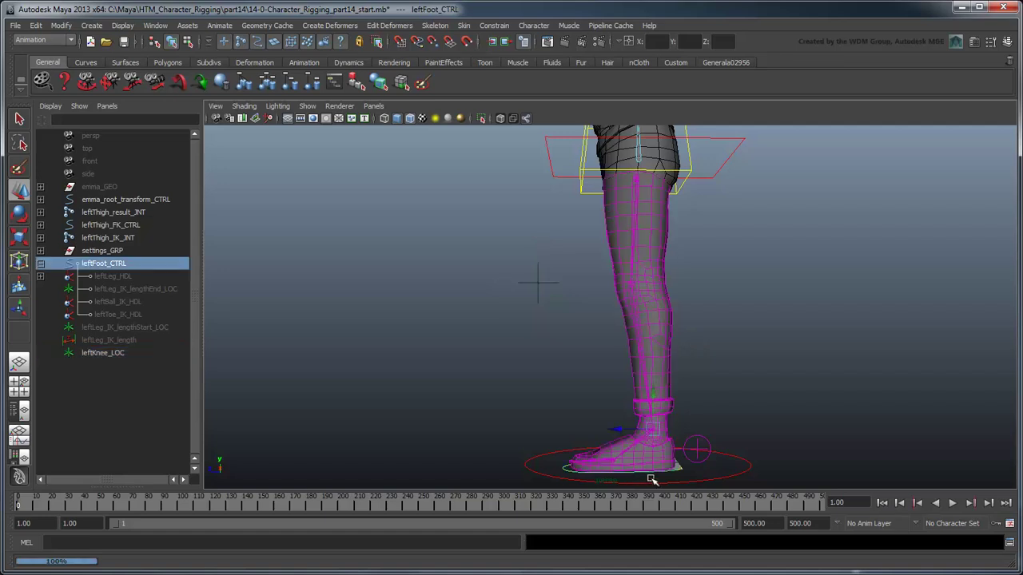
{"action": "left_click_drag", "start_coordinate": [651, 479], "coordinate": [480, 266]}
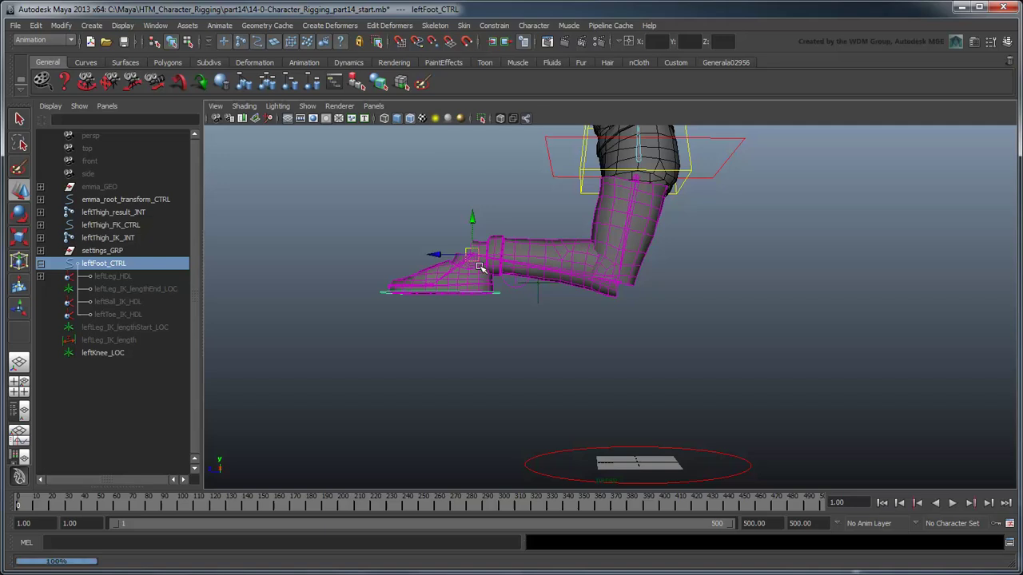
{"action": "left_click", "coordinate": [543, 293]}
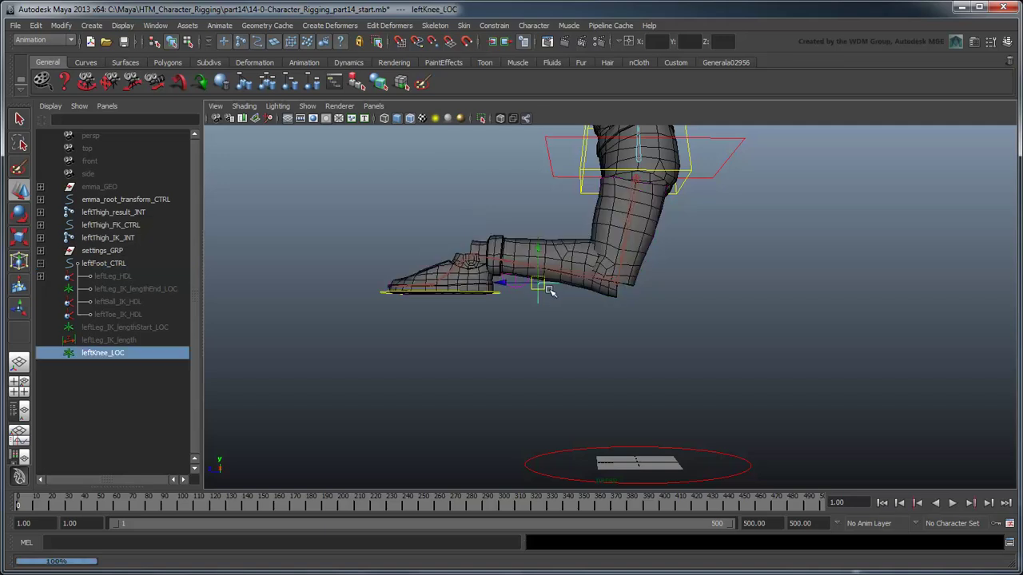
{"action": "left_click_drag", "start_coordinate": [550, 293], "coordinate": [447, 207]}
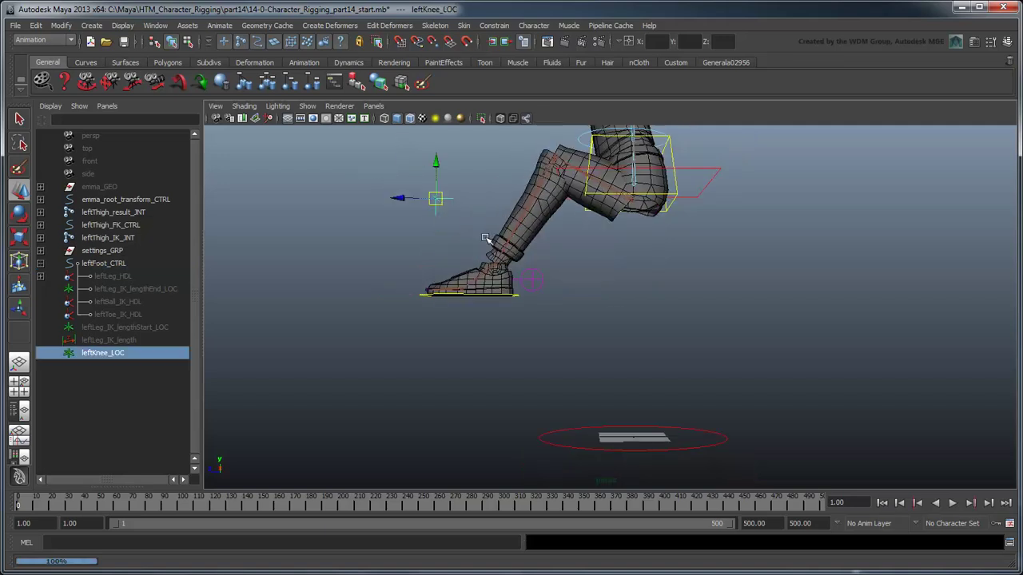
{"action": "middle_click_drag", "start_coordinate": [485, 238], "coordinate": [475, 290], "text": "alt"}
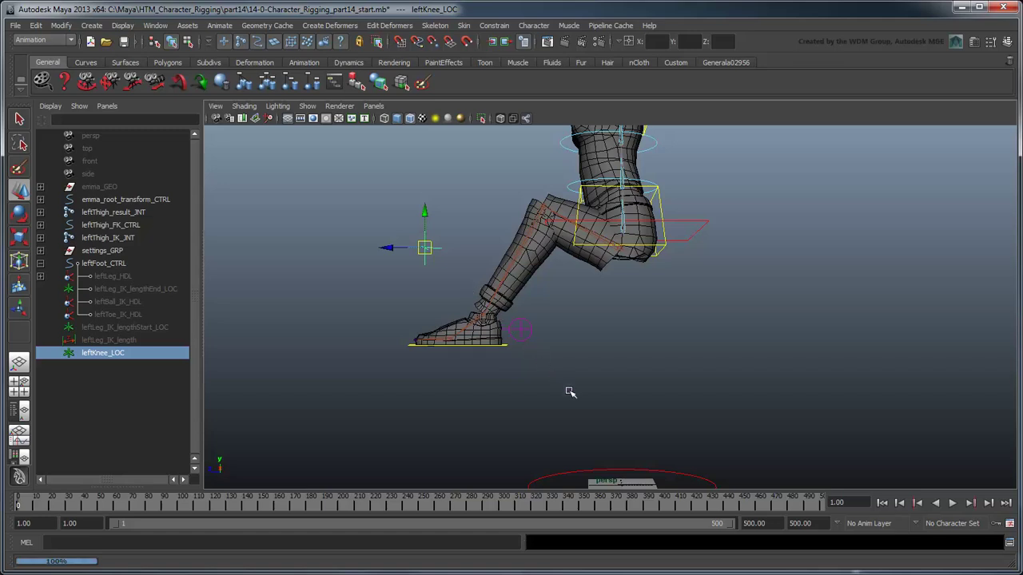
{"action": "key", "text": "ctrl+z"}
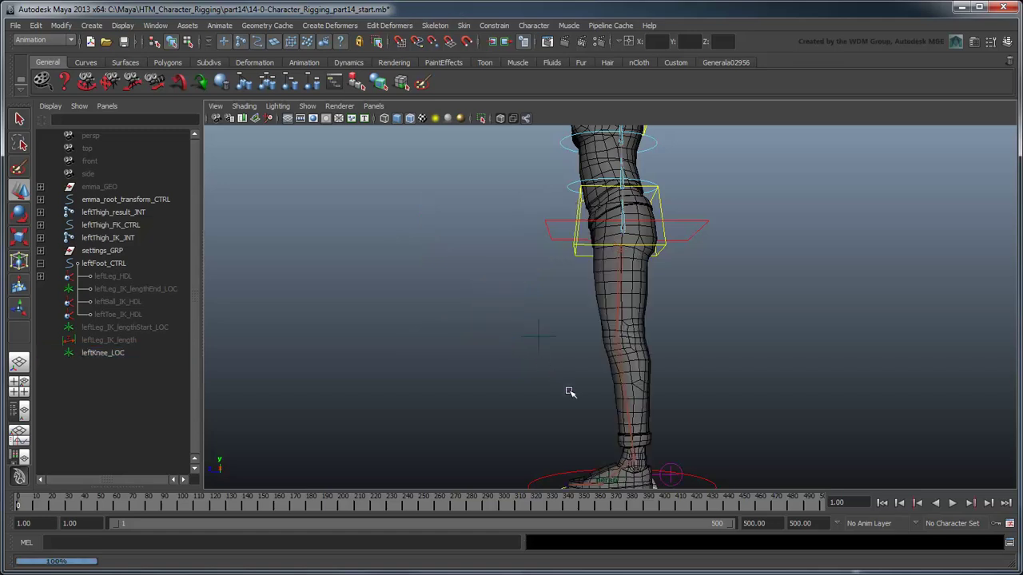
- Select leftKnee_LOC and snap it onto the left ankle joint
{"action": "middle_click_drag", "start_coordinate": [571, 392], "coordinate": [557, 345], "text": "alt"}
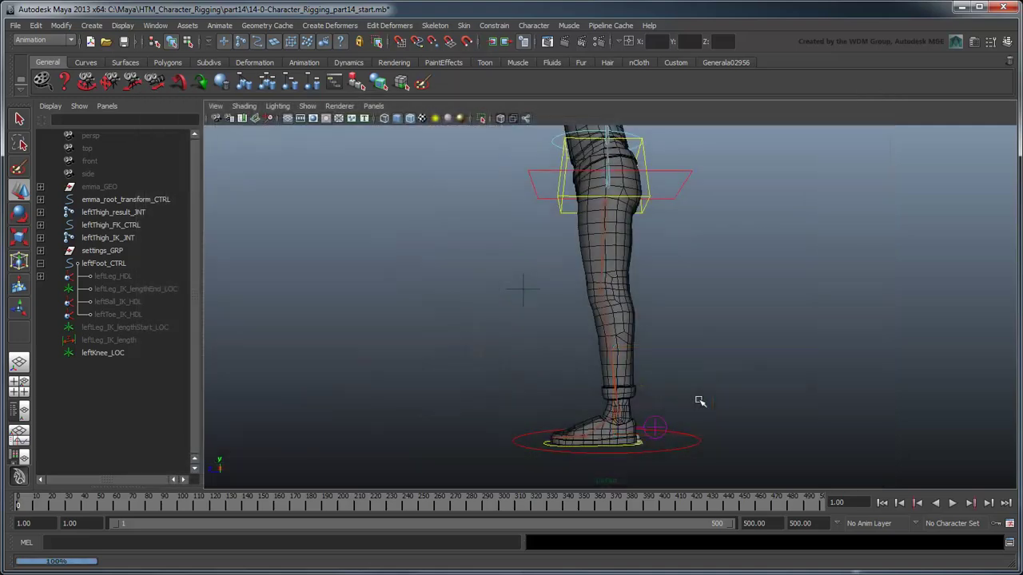
{"action": "left_click", "coordinate": [532, 300]}
{"action": "scroll", "coordinate": [544, 358], "scroll_direction": "up", "scroll_amount": 8}
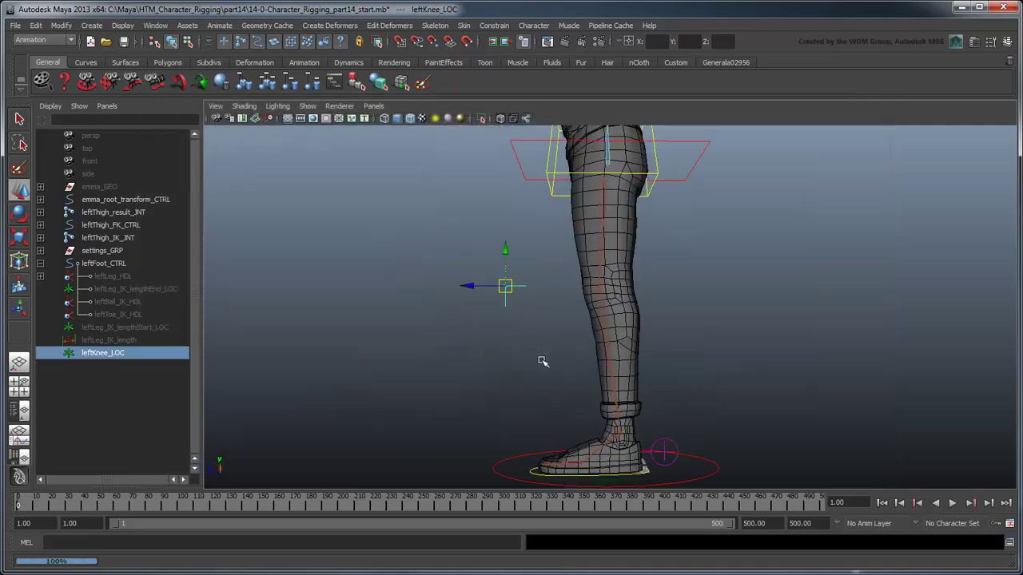
{"action": "left_click_drag", "start_coordinate": [536, 312], "coordinate": [551, 343], "text": "alt"}
{"action": "scroll", "coordinate": [551, 344], "scroll_direction": "up", "scroll_amount": 3}
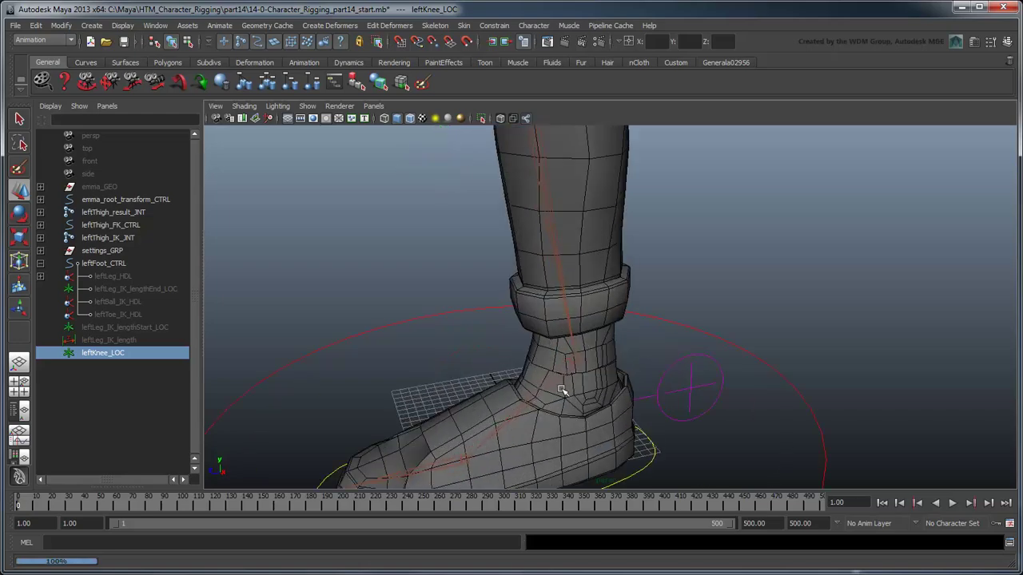
{"action": "left_click_drag", "start_coordinate": [559, 387], "coordinate": [595, 294], "text": "alt"}
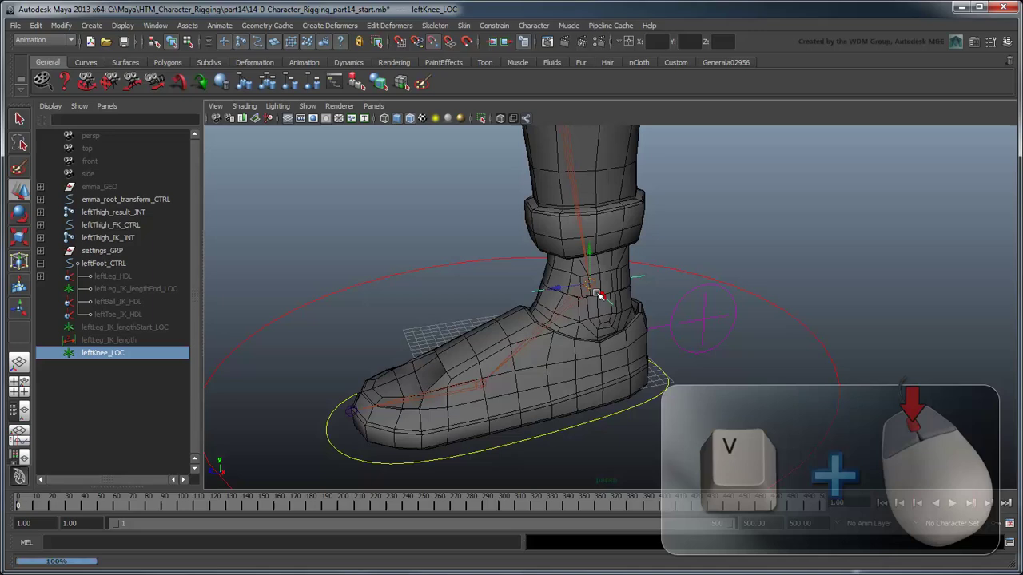
- Move leftKnee_LOC sideways along X from the ankle, well out to the outer side of the left foot
{"action": "scroll", "coordinate": [598, 296], "scroll_direction": "down", "scroll_amount": 3}
{"action": "left_click_drag", "start_coordinate": [635, 354], "coordinate": [668, 338], "text": "alt"}
{"action": "left_click_drag", "start_coordinate": [616, 312], "coordinate": [1011, 331]}
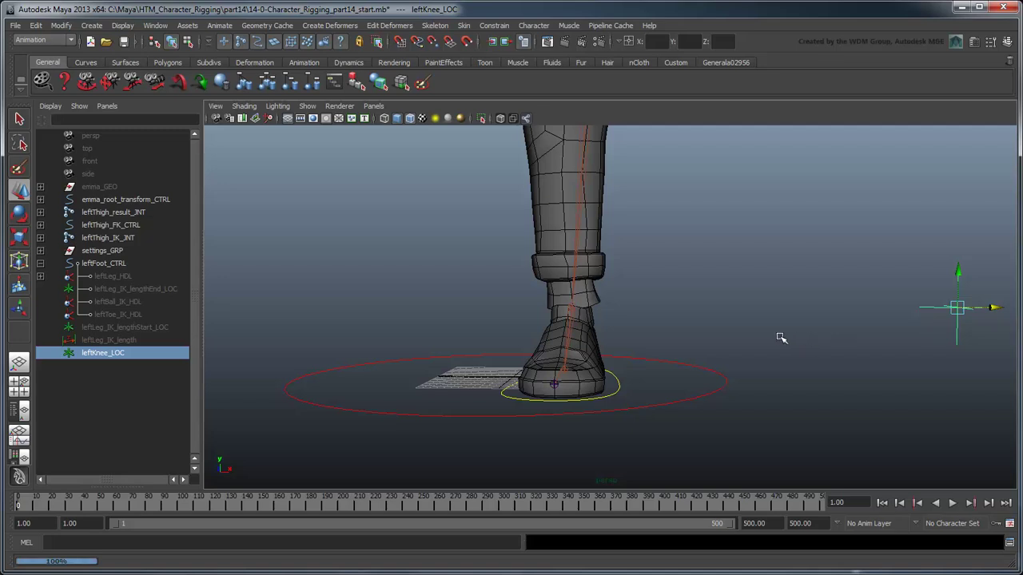
{"action": "scroll", "coordinate": [792, 370], "scroll_direction": "down", "scroll_amount": 3}
{"action": "scroll", "coordinate": [738, 315], "scroll_direction": "up", "scroll_amount": 1}
{"action": "left_click_drag", "start_coordinate": [737, 315], "coordinate": [664, 349], "text": "alt"}
{"action": "scroll", "coordinate": [723, 369], "scroll_direction": "down", "scroll_amount": 2}
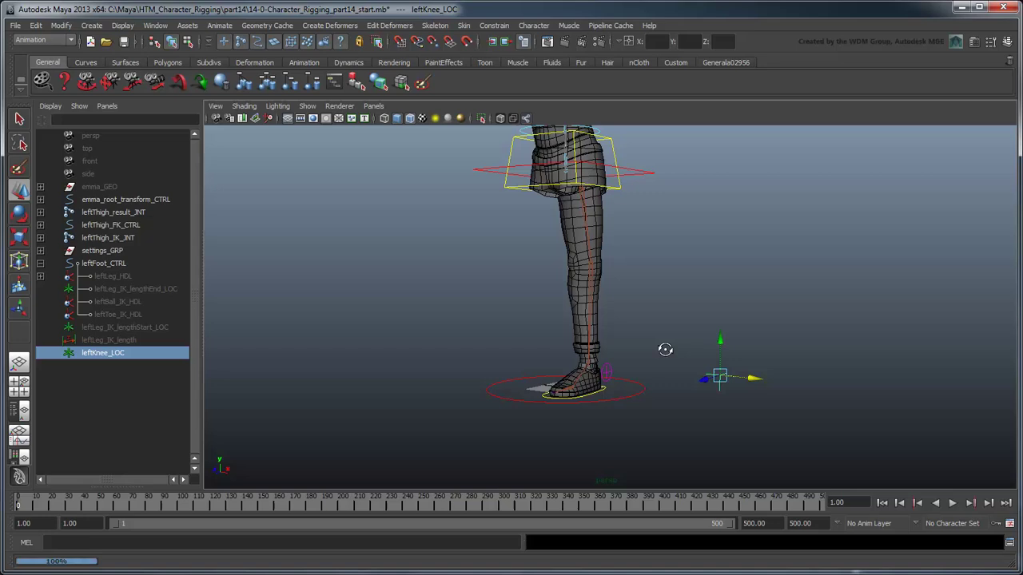
{"action": "scroll", "coordinate": [671, 351], "scroll_direction": "up", "scroll_amount": 4}
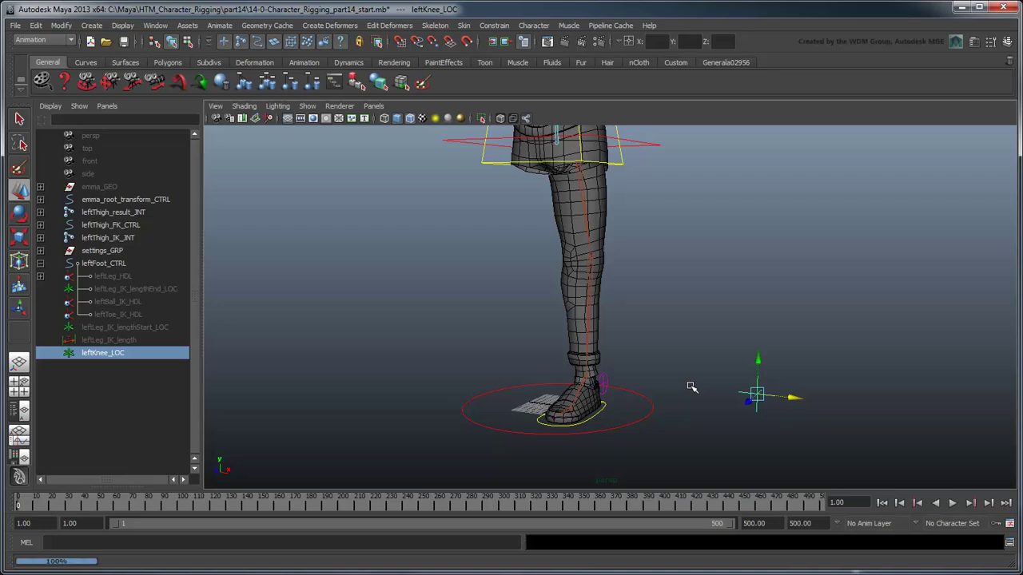
{"action": "key", "text": "q"}
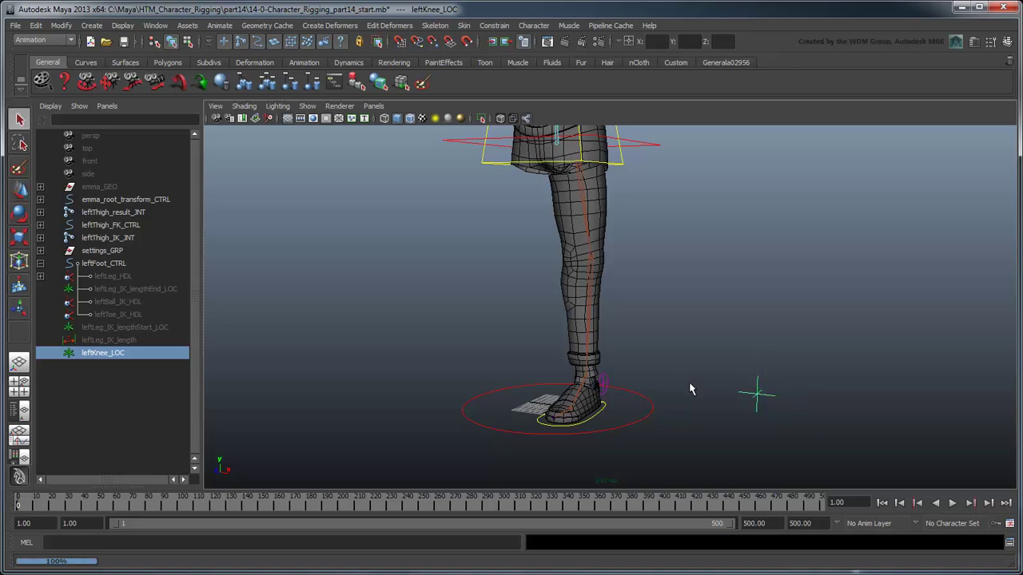
- Set the Twist of the leftLeg_HDL IK handle to 90
{"action": "left_click", "coordinate": [120, 276]}
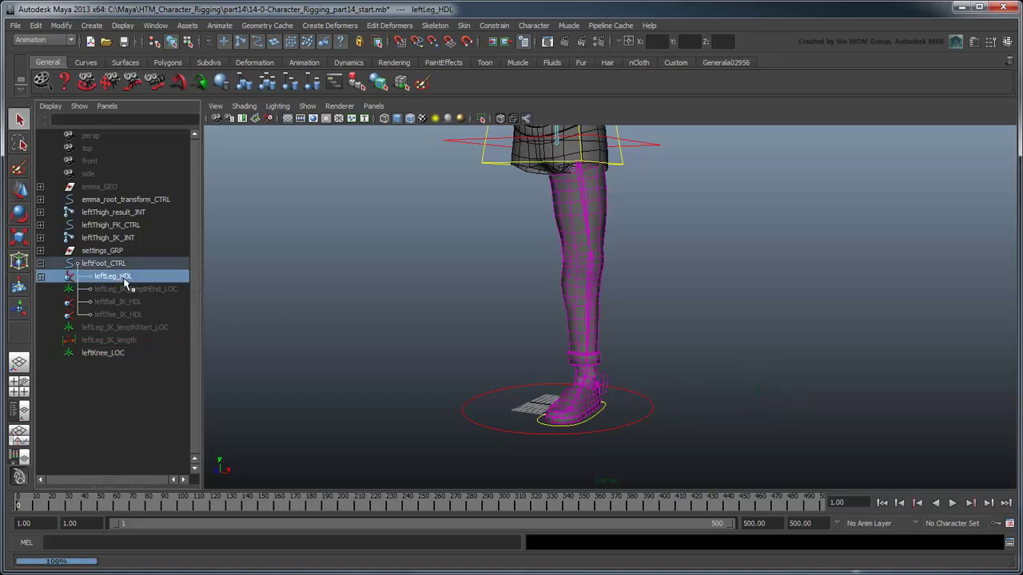
{"action": "left_click", "coordinate": [1006, 41]}
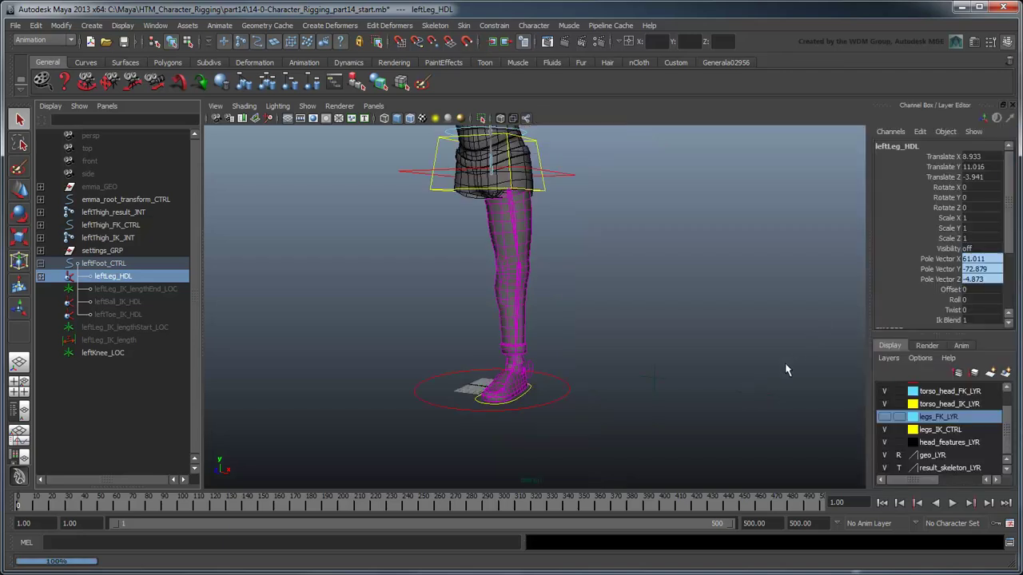
{"action": "double_click", "coordinate": [983, 310]}
{"action": "type", "text": "90"}
{"action": "key", "text": "Return"}
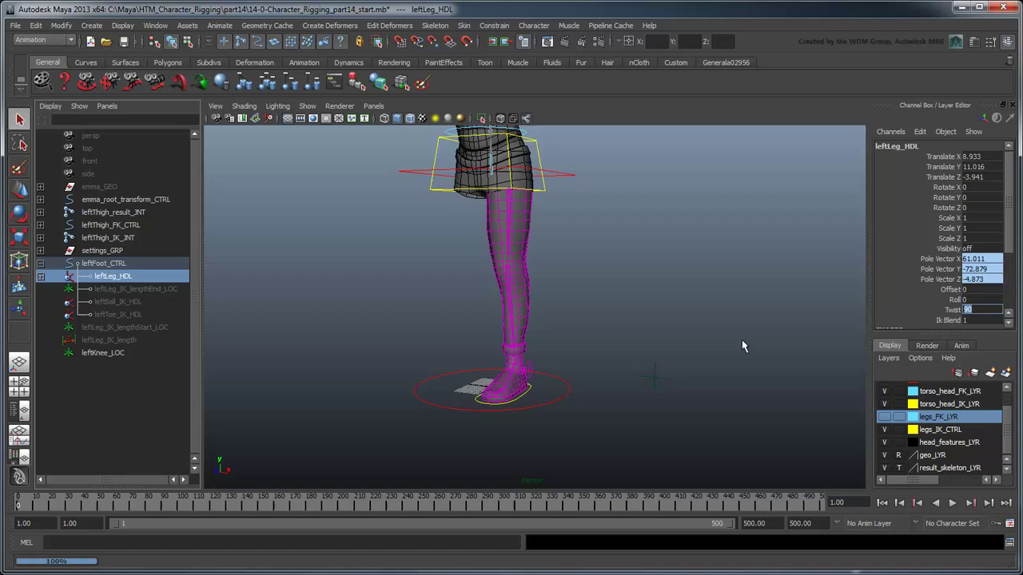
{"action": "left_click", "coordinate": [1011, 106]}
- Test the leg by moving leftFoot_CTRL up and forward in a side view, and undo the move
{"action": "left_click", "coordinate": [759, 396]}
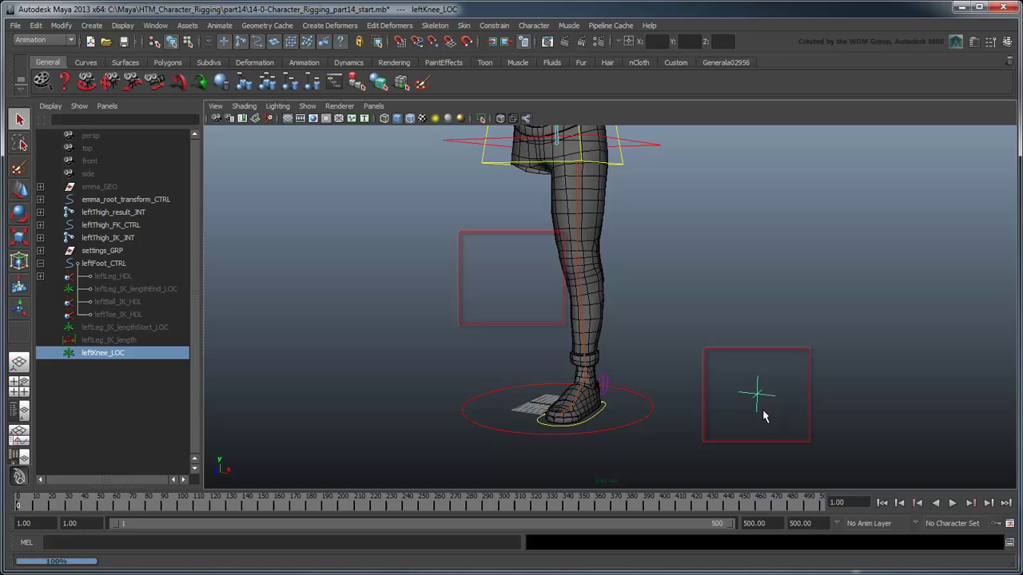
{"action": "mouse_move", "coordinate": [762, 409]}
{"action": "left_mouse_down", "text": "alt"}
{"action": "mouse_move", "coordinate": [588, 405]}
{"action": "mouse_move", "coordinate": [570, 429]}
{"action": "mouse_move", "coordinate": [596, 393]}
{"action": "mouse_move", "coordinate": [535, 303]}
{"action": "mouse_move", "coordinate": [485, 283]}
{"action": "mouse_move", "coordinate": [399, 274]}
{"action": "mouse_move", "coordinate": [365, 229]}
{"action": "mouse_move", "coordinate": [407, 292]}
{"action": "mouse_move", "coordinate": [491, 266]}
{"action": "mouse_move", "coordinate": [495, 317]}
{"action": "left_mouse_up", "text": "alt"}
{"action": "left_click", "coordinate": [586, 442]}
{"action": "key", "text": "w"}
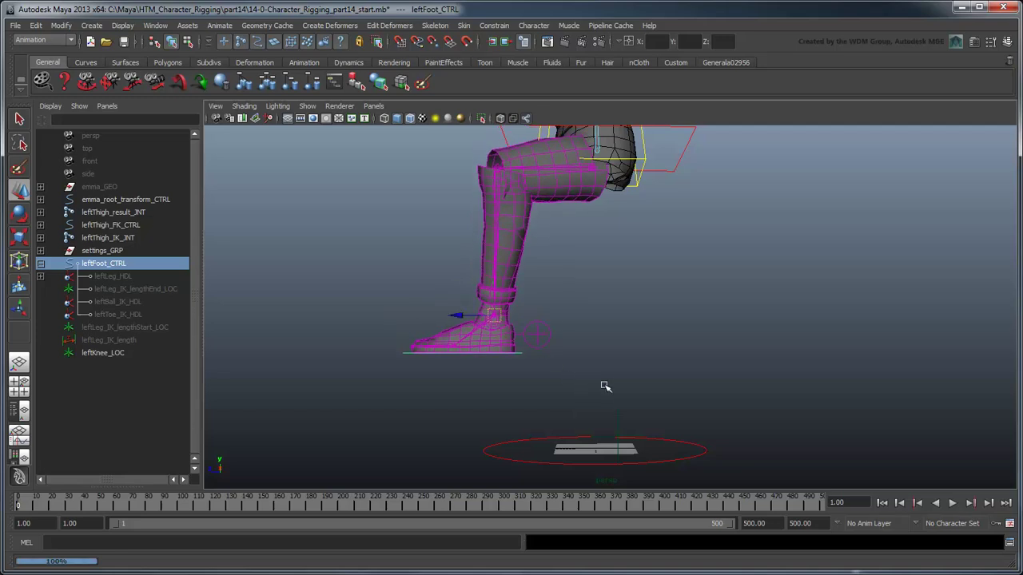
{"action": "key", "text": "ctrl+z"}
{"action": "key", "text": "ctrl+z"}
{"action": "key", "text": "ctrl+z"}
{"action": "key", "text": "ctrl+z"}
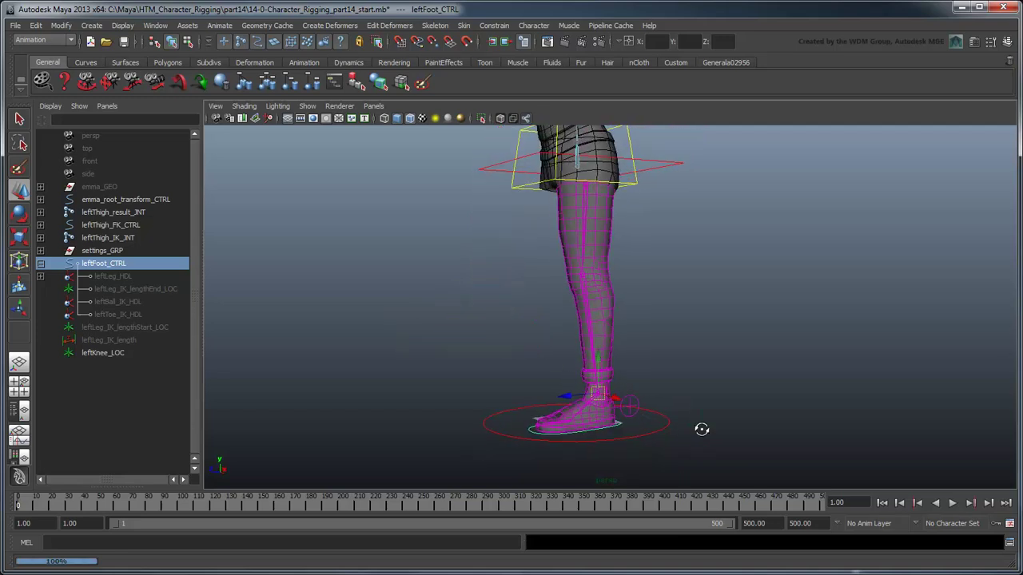
- Test rotating leftFoot_CTRL inward and outward around the vertical axis, and undo the rotations
{"action": "left_click", "coordinate": [638, 454]}
{"action": "left_click", "coordinate": [610, 434]}
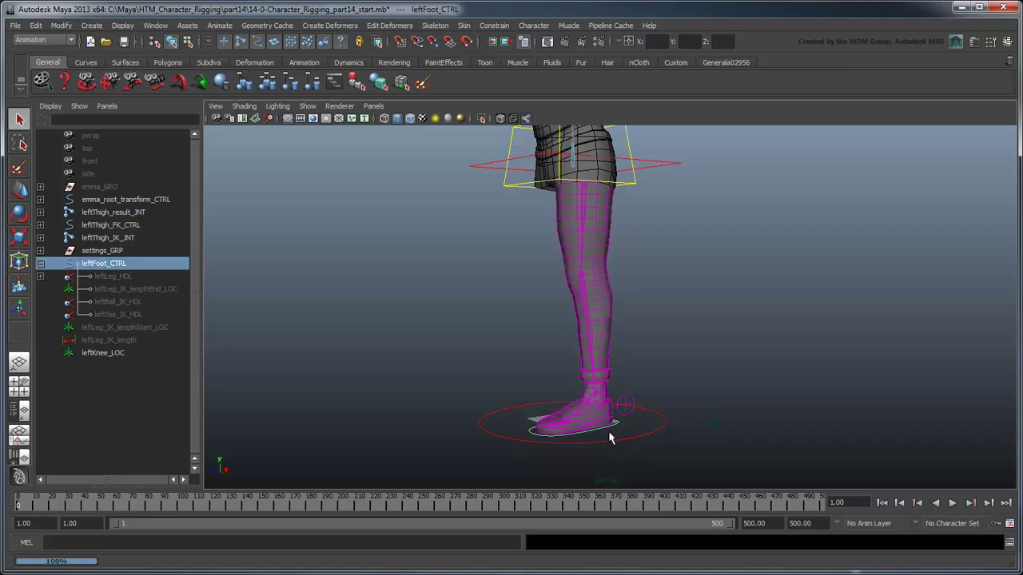
{"action": "key", "text": "e"}
{"action": "left_click_drag", "start_coordinate": [608, 409], "coordinate": [575, 409]}
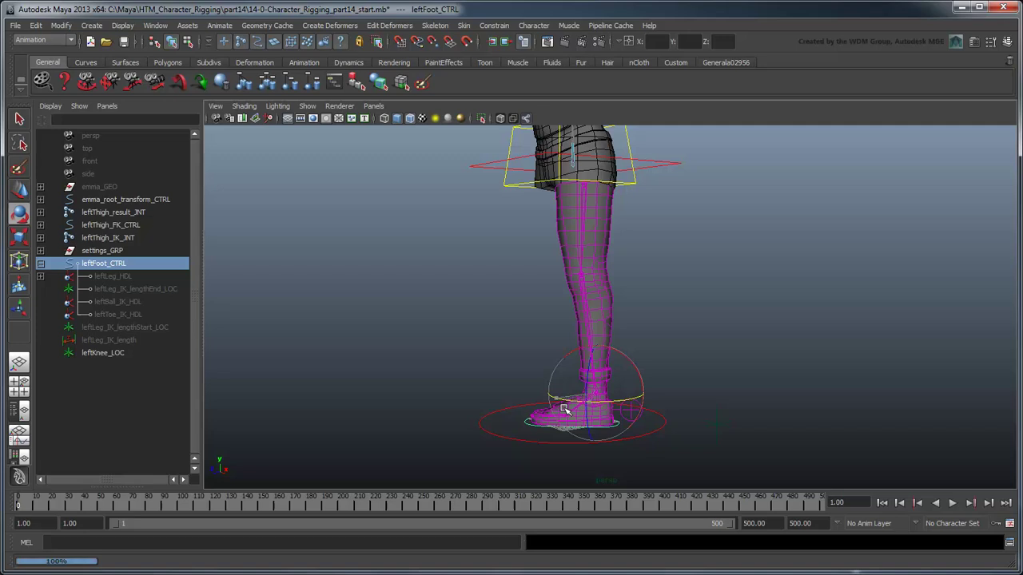
{"action": "left_click_drag", "start_coordinate": [564, 410], "coordinate": [648, 413]}
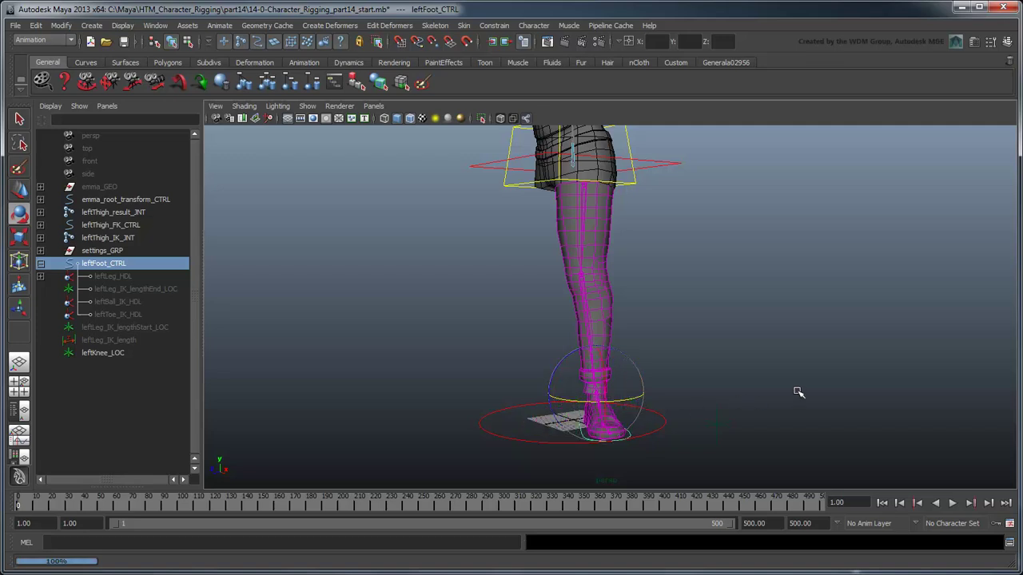
{"action": "key", "text": "ctrl+z"}
{"action": "key", "text": "ctrl+z"}
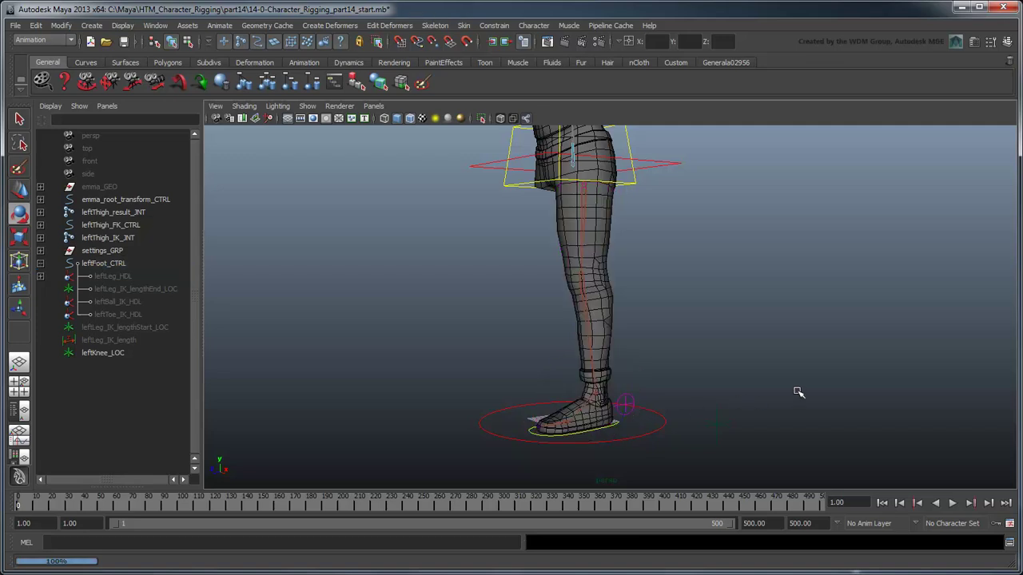
- Test moving leftKnee_LOC up and away from the foot, and undo the move
{"action": "left_click", "coordinate": [717, 425]}
{"action": "key", "text": "w"}
{"action": "left_click_drag", "start_coordinate": [717, 425], "coordinate": [826, 334]}
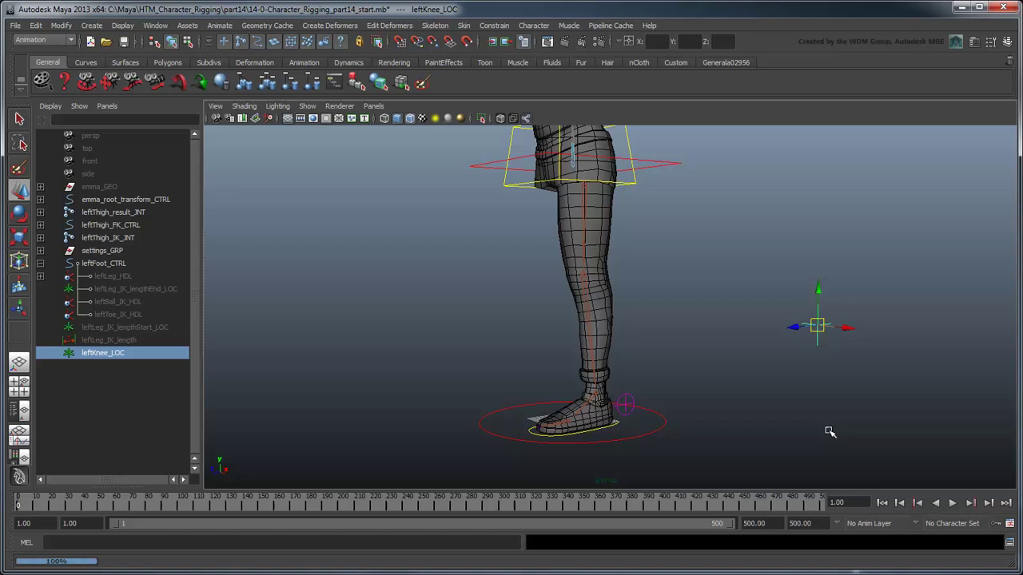
{"action": "key", "text": "ctrl+z"}
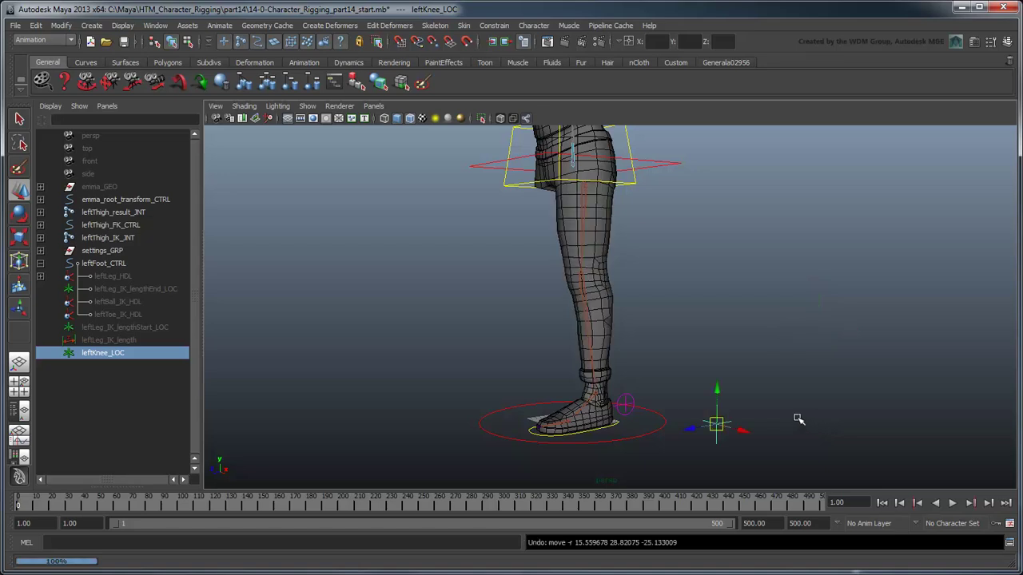
- Parent leftKnee_LOC under leftFoot_CTRL
{"action": "left_click", "coordinate": [137, 362]}
{"action": "middle_click_drag", "start_coordinate": [138, 365], "coordinate": [143, 271]}
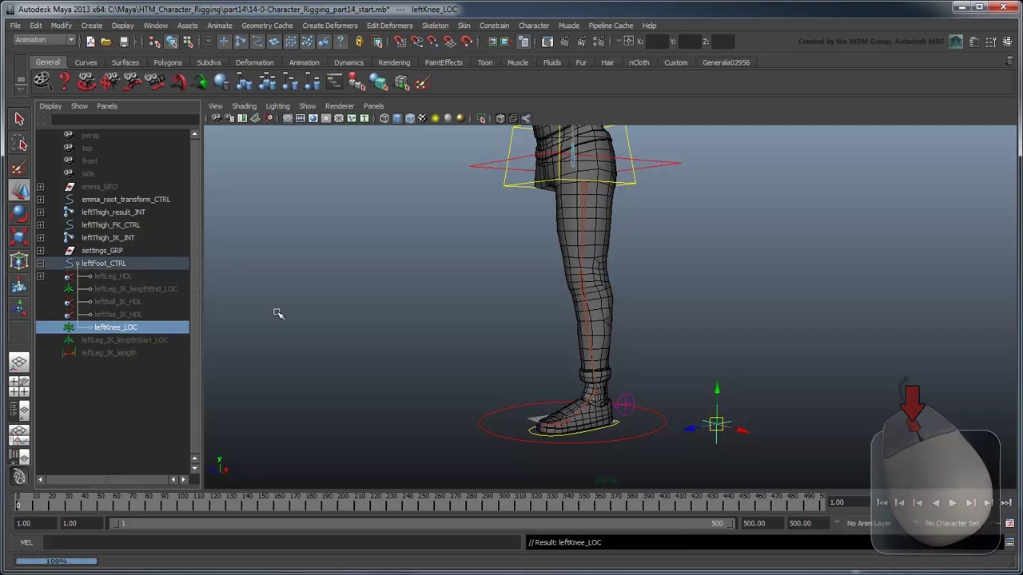
- Test the parented knee locator by rotating leftFoot_CTRL outward around the vertical axis, and undo the rotation
{"action": "left_click", "coordinate": [620, 435]}
{"action": "key", "text": "e"}
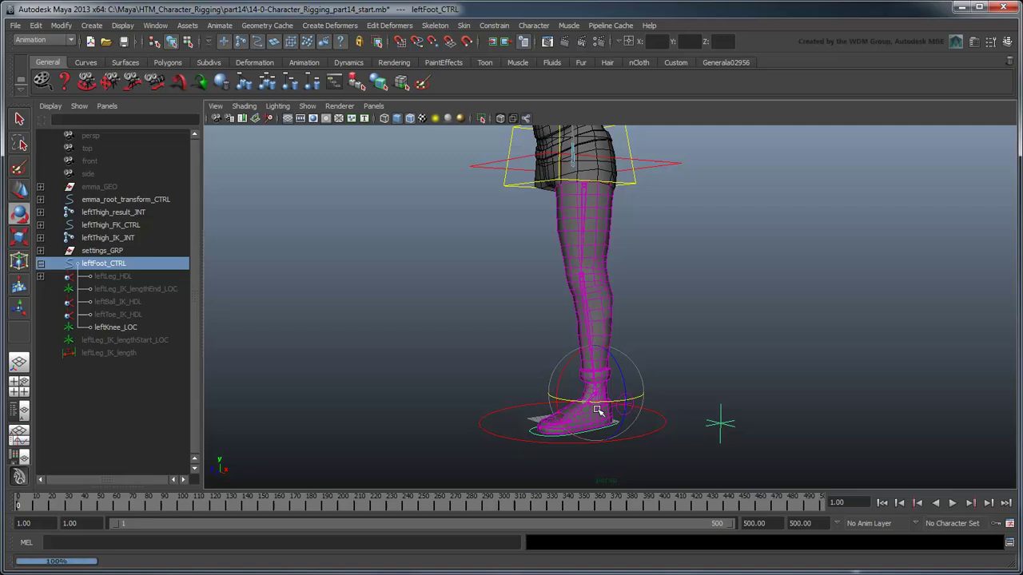
{"action": "left_click_drag", "start_coordinate": [600, 406], "coordinate": [641, 413]}
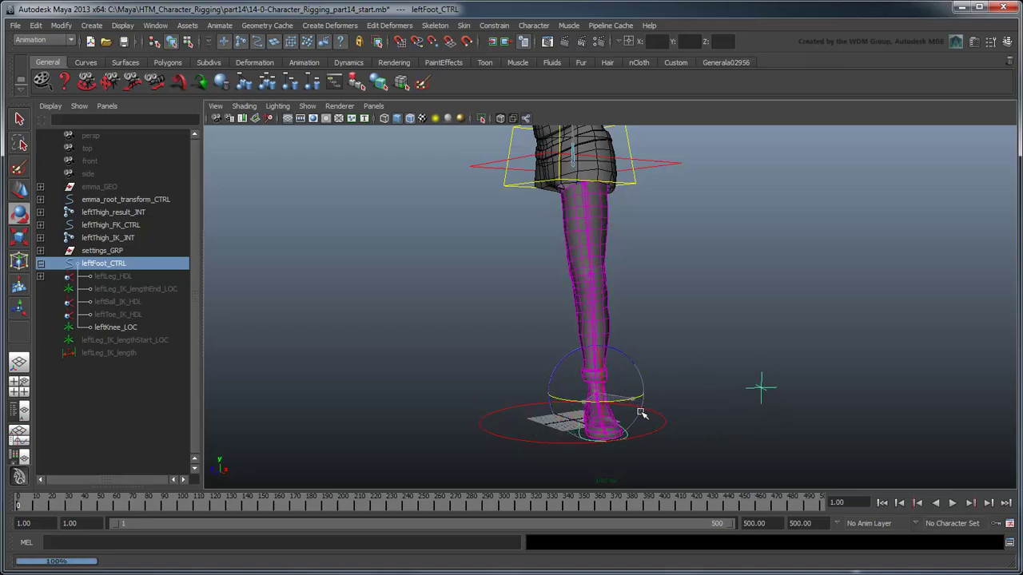
{"action": "key", "text": "ctrl+z"}
{"action": "key", "text": "ctrl+z"}
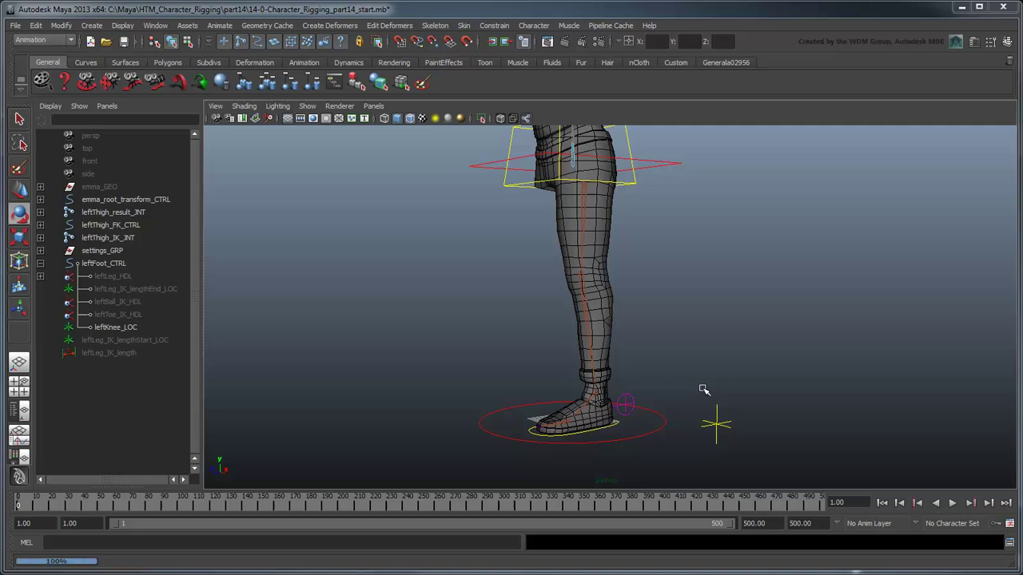
- Group leftKnee_LOC on its own under leftFoot_CTRL and name the group noFlip_knee_GRP
{"action": "left_click", "coordinate": [706, 409]}
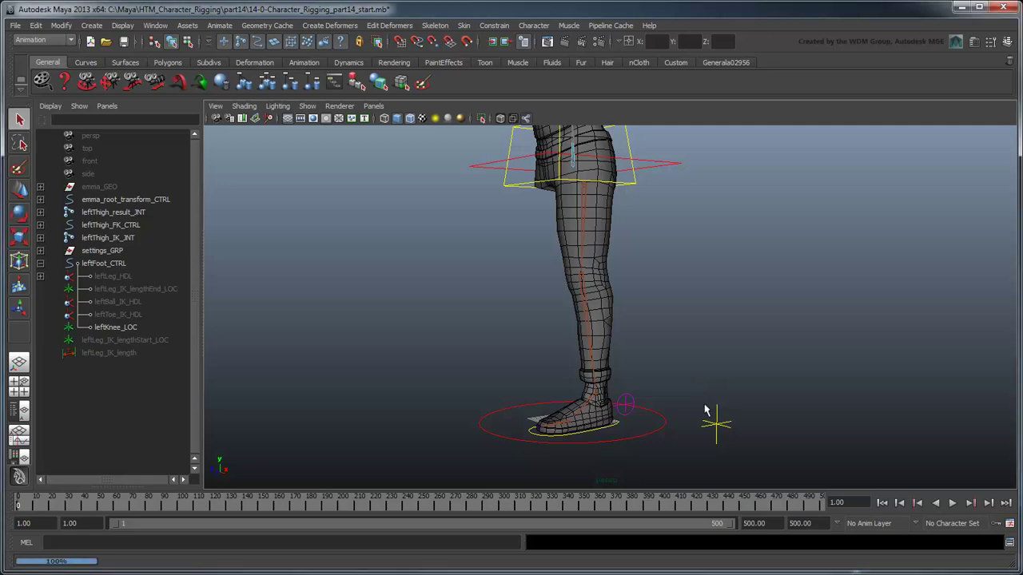
{"action": "key", "text": "ctrl+g"}
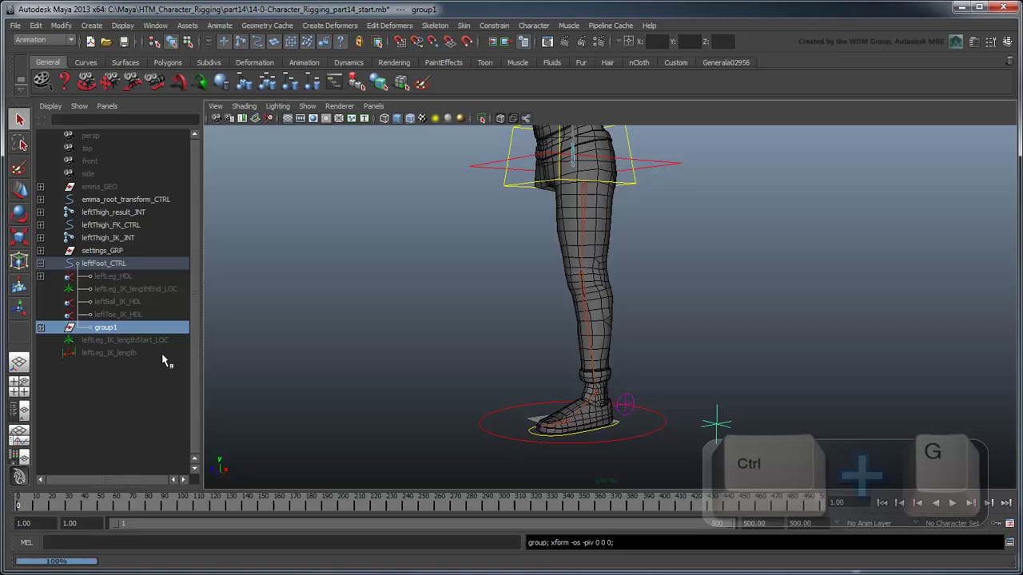
{"action": "double_click", "coordinate": [112, 329]}
{"action": "type", "text": "noFlip_knee_GRP"}
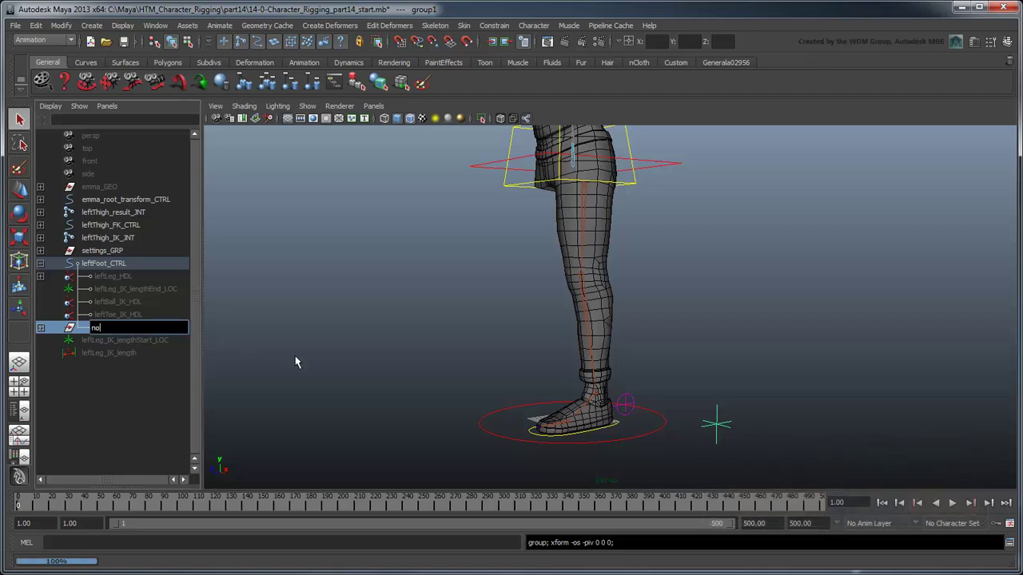
{"action": "key", "text": "Return"}
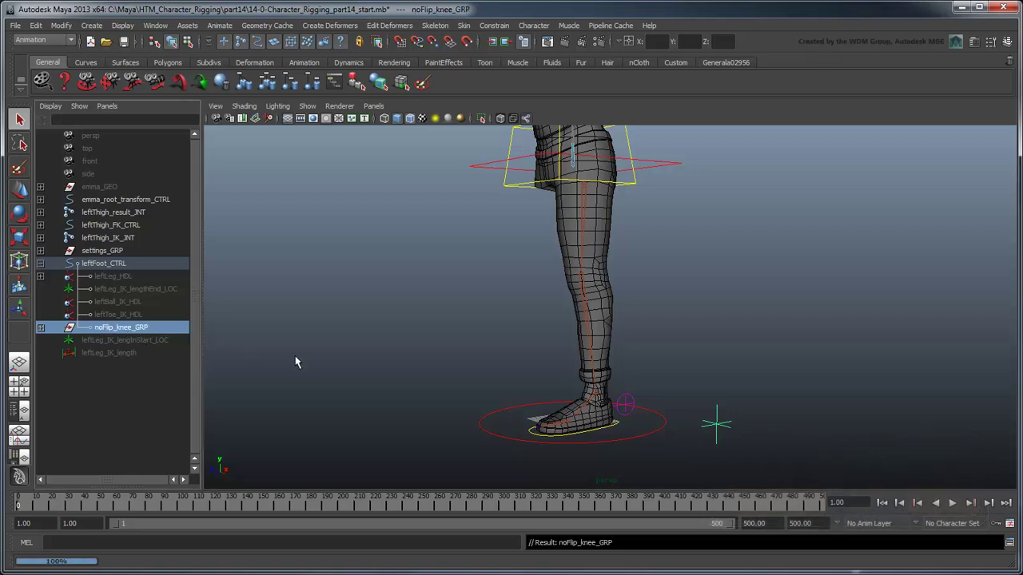
- Snap the pivot of noFlip_knee_GRP to the left ankle joint
{"action": "key", "text": "w"}
{"action": "right_click_drag", "start_coordinate": [311, 354], "coordinate": [491, 315], "text": "alt"}
{"action": "key", "text": "Insert"}
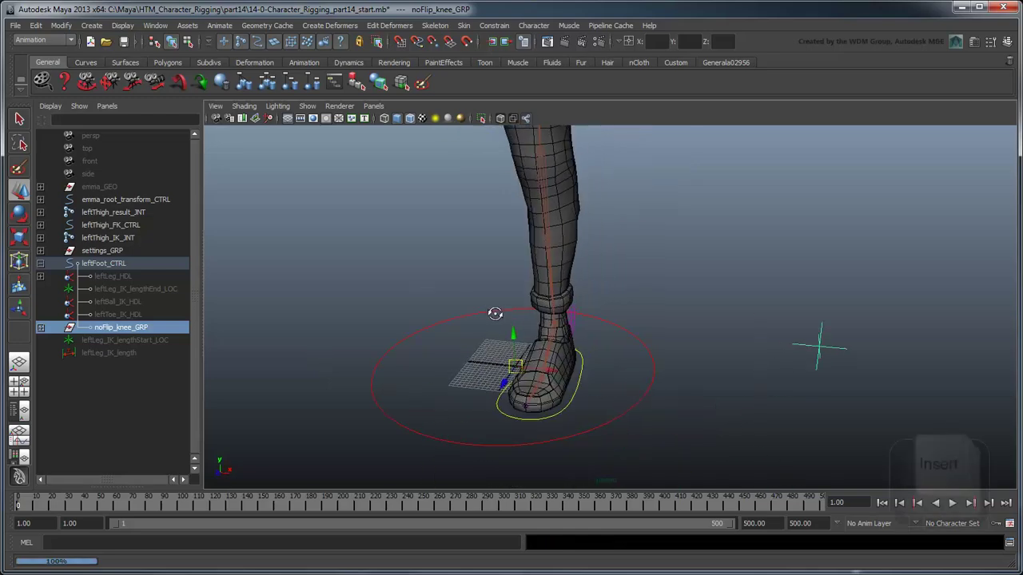
{"action": "left_click_drag", "start_coordinate": [490, 314], "coordinate": [380, 421], "text": "alt"}
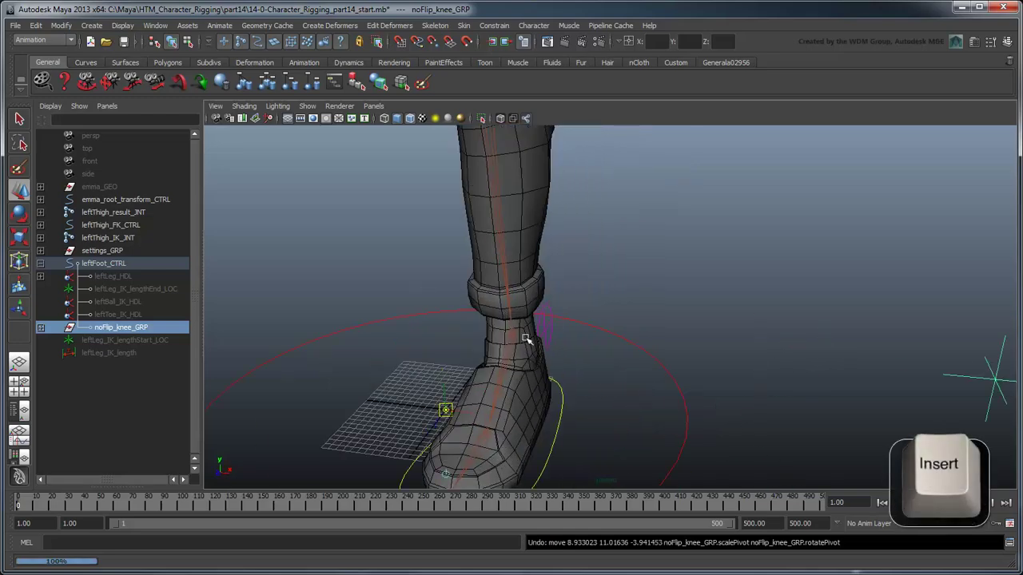
{"action": "middle_click_drag", "start_coordinate": [527, 339], "coordinate": [517, 341]}
{"action": "right_click_drag", "start_coordinate": [518, 341], "coordinate": [605, 438], "text": "alt"}
{"action": "left_click_drag", "start_coordinate": [604, 439], "coordinate": [598, 365], "text": "alt"}
- Test rotating noFlip_knee_GRP around Y at the ankle, and undo the rotation
{"action": "key", "text": "e"}
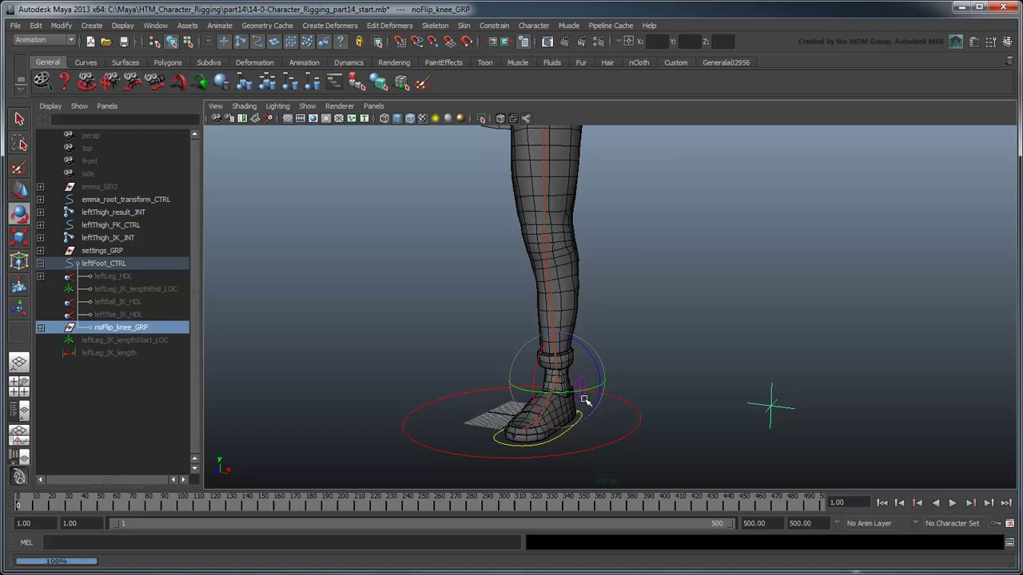
{"action": "left_click_drag", "start_coordinate": [584, 399], "coordinate": [631, 396]}
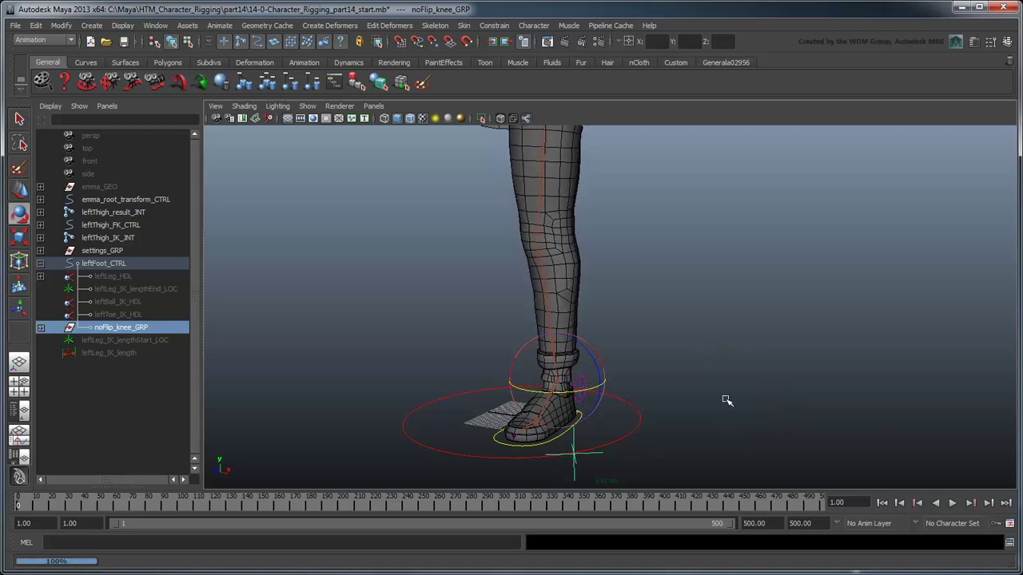
{"action": "key", "text": "ctrl+z"}
{"action": "key", "text": "q"}
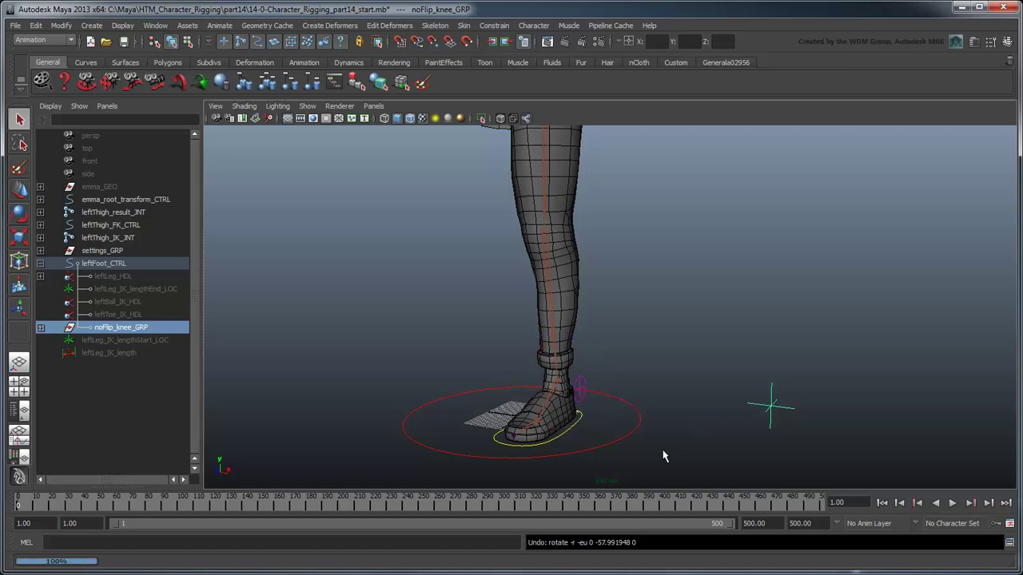
- Add a keyable float attribute named kneeTwist to leftFoot_CTRL
{"action": "left_click", "coordinate": [569, 441]}
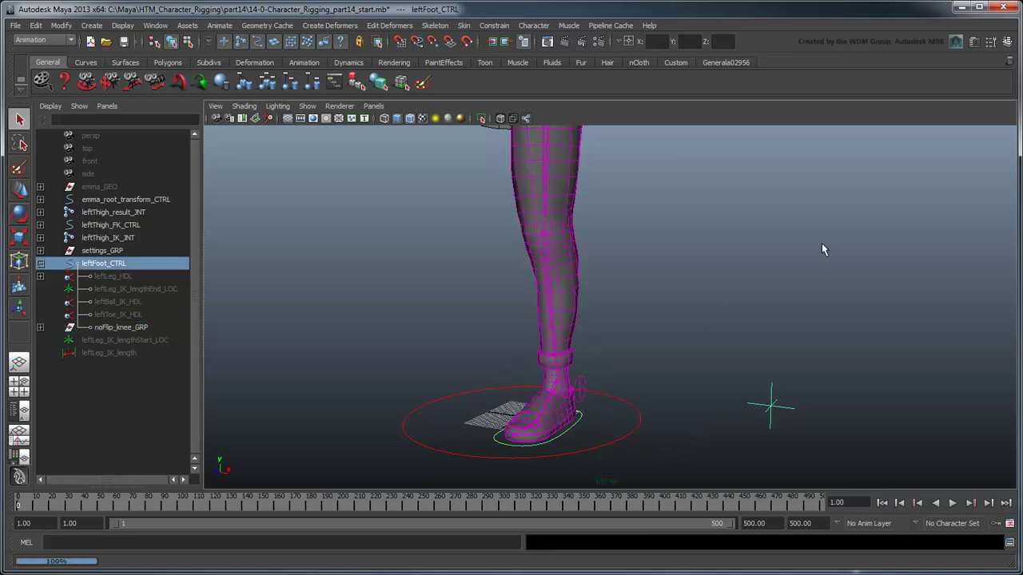
{"action": "left_click", "coordinate": [1005, 41]}
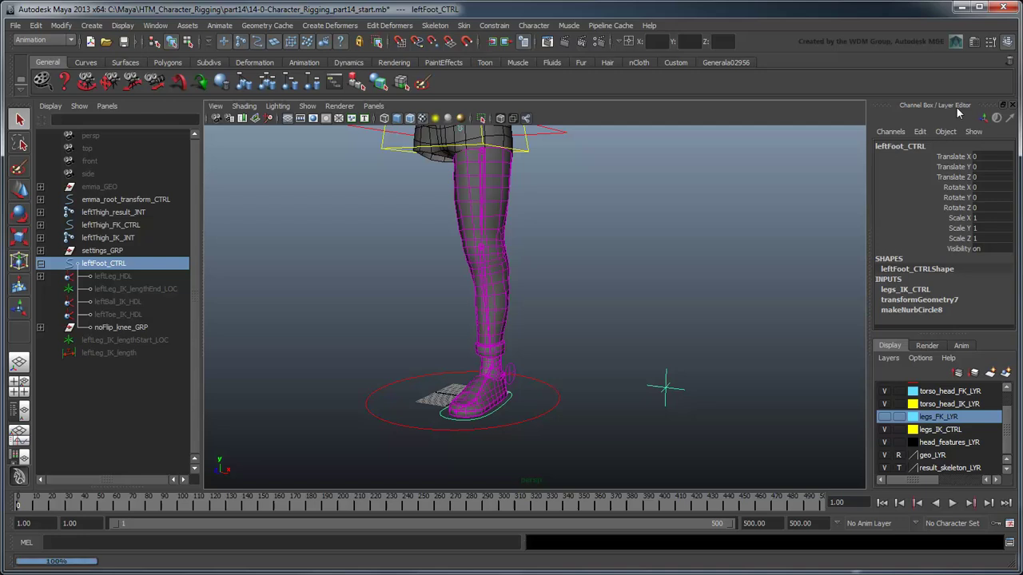
{"action": "left_click", "coordinate": [928, 131]}
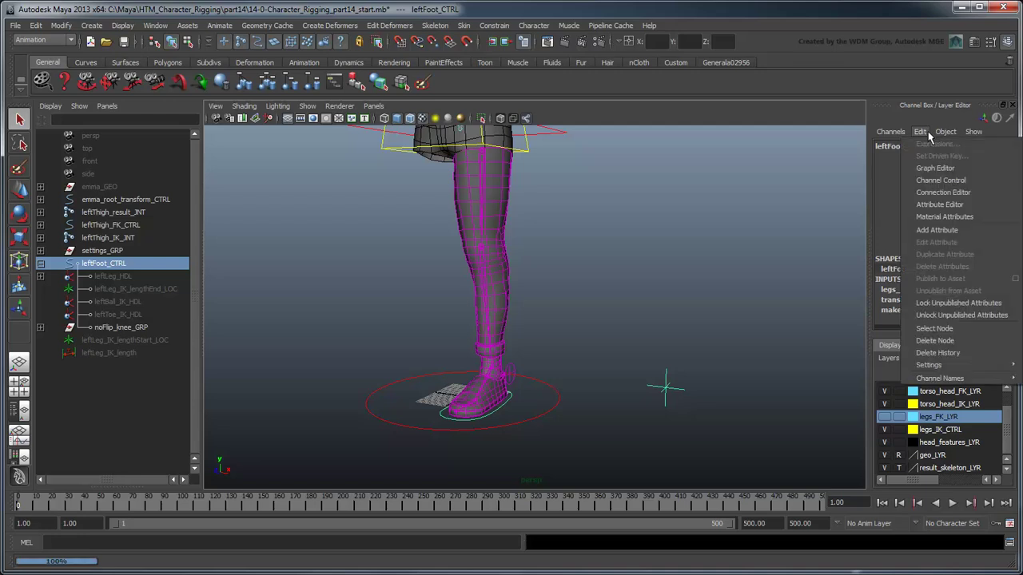
{"action": "left_click", "coordinate": [942, 229]}
{"action": "left_click", "coordinate": [598, 187]}
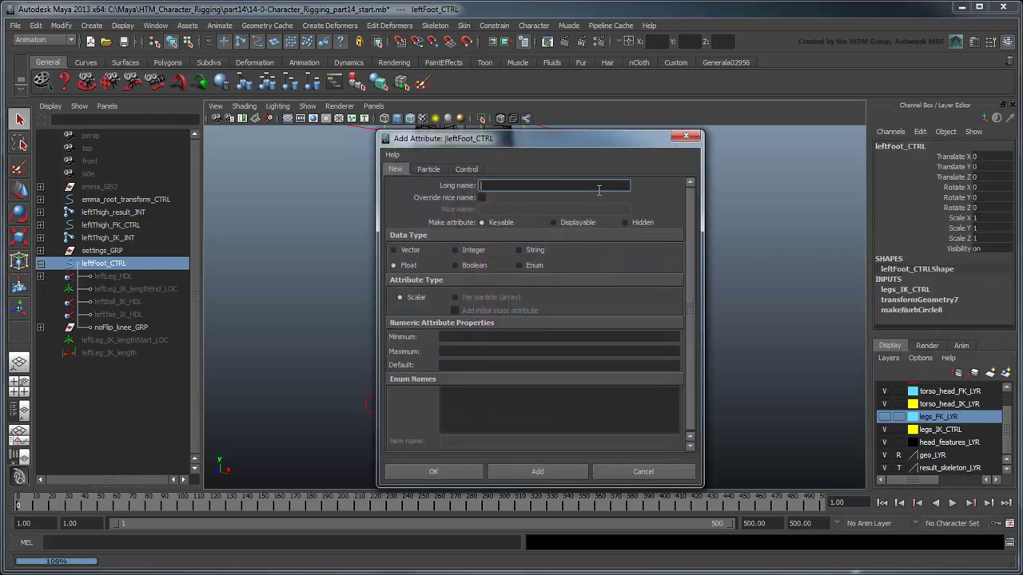
{"action": "type", "text": "kneeTwist"}
{"action": "left_click", "coordinate": [470, 473]}
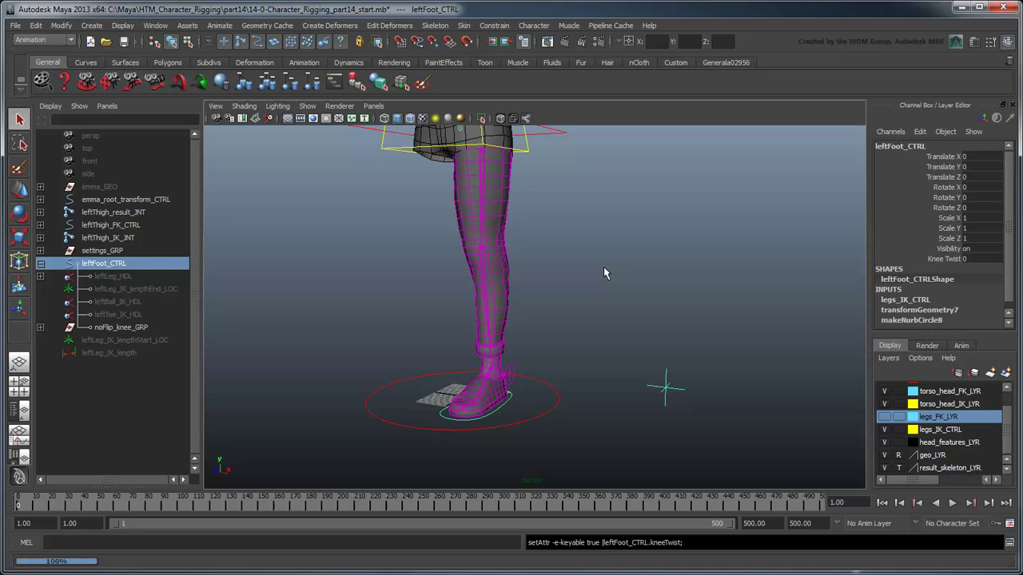
- Load leftFoot_CTRL as the output object and noFlip_knee_GRP as the input object in the Connection Editor
{"action": "left_click", "coordinate": [160, 25]}
{"action": "mouse_move", "coordinate": [162, 45]}
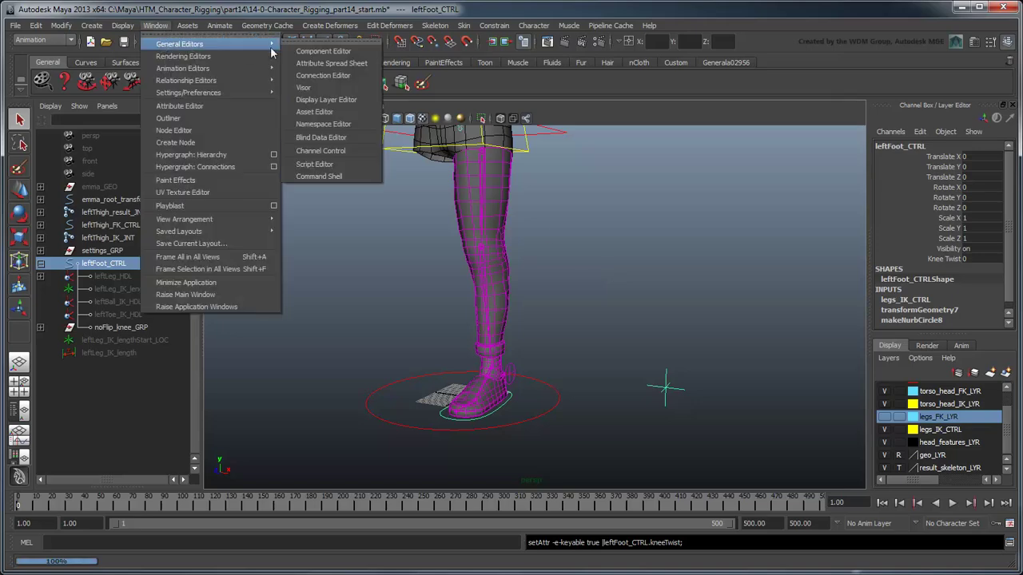
{"action": "left_click", "coordinate": [354, 76]}
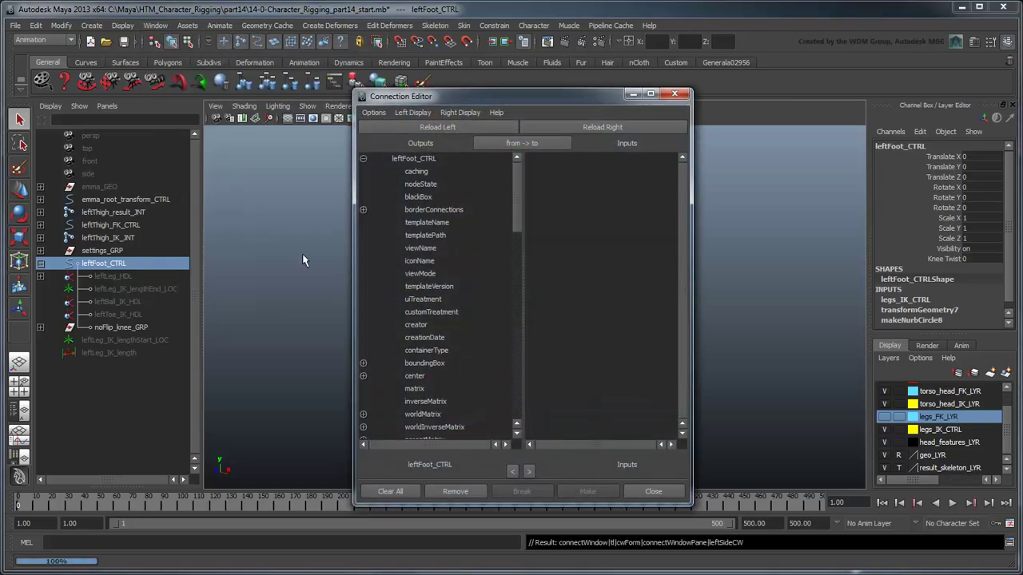
{"action": "left_click", "coordinate": [144, 328]}
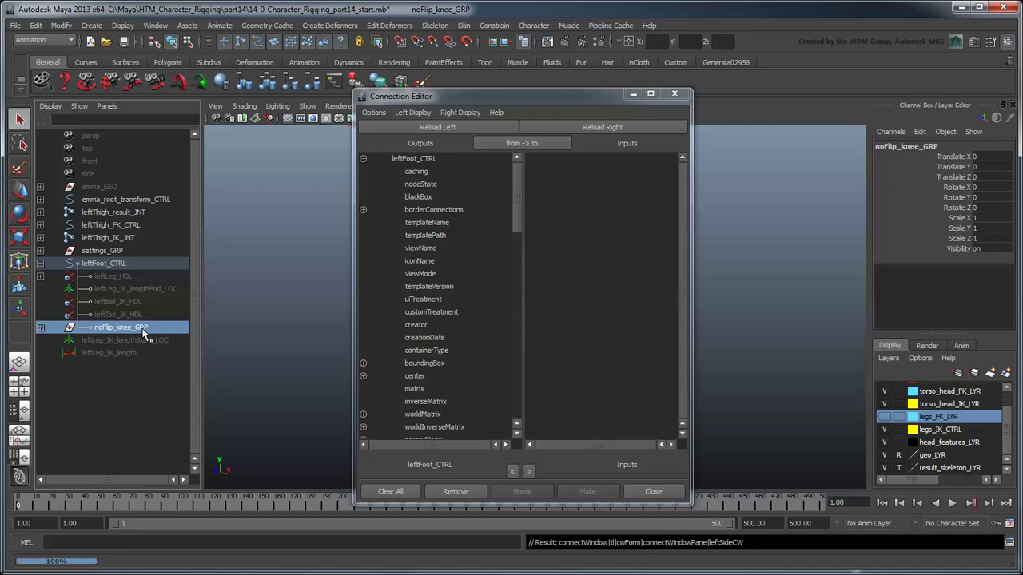
{"action": "left_click", "coordinate": [604, 131]}
- Connect leftFoot_CTRL's kneeTwist to the rotateY of noFlip_knee_GRP and close the Connection Editor
{"action": "left_click_drag", "start_coordinate": [524, 253], "coordinate": [525, 432]}
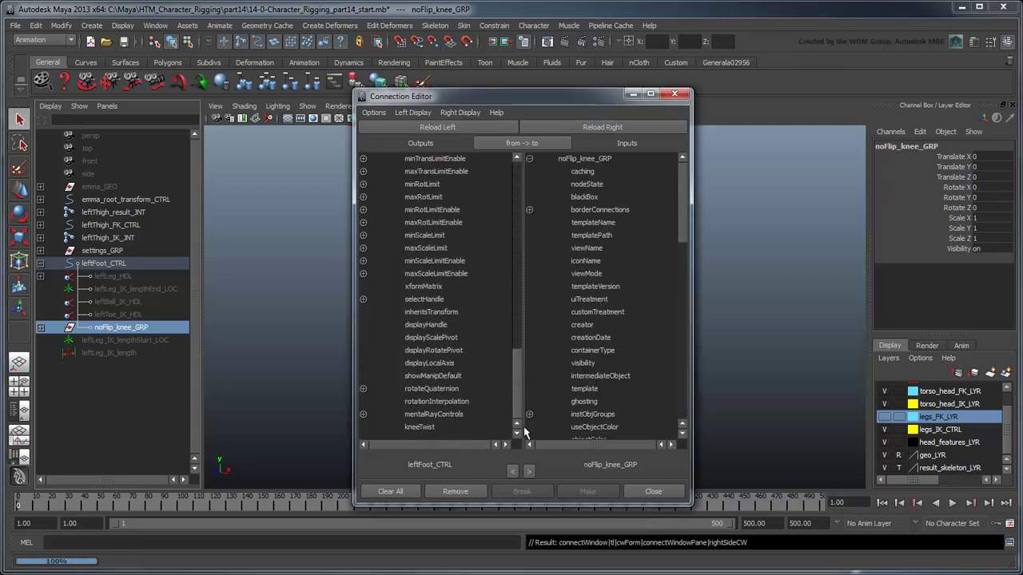
{"action": "left_click", "coordinate": [450, 428]}
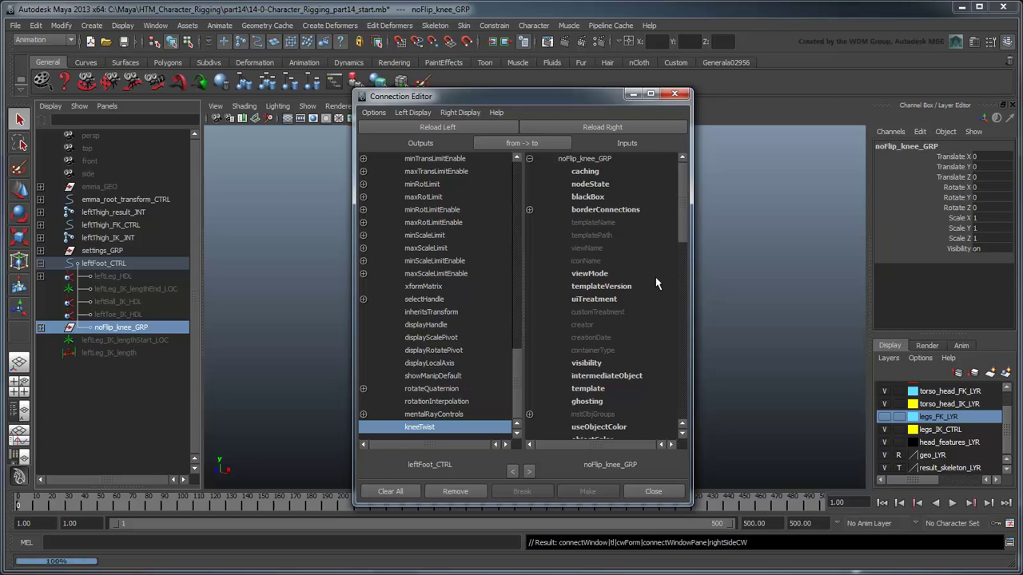
{"action": "left_click_drag", "start_coordinate": [691, 220], "coordinate": [690, 286]}
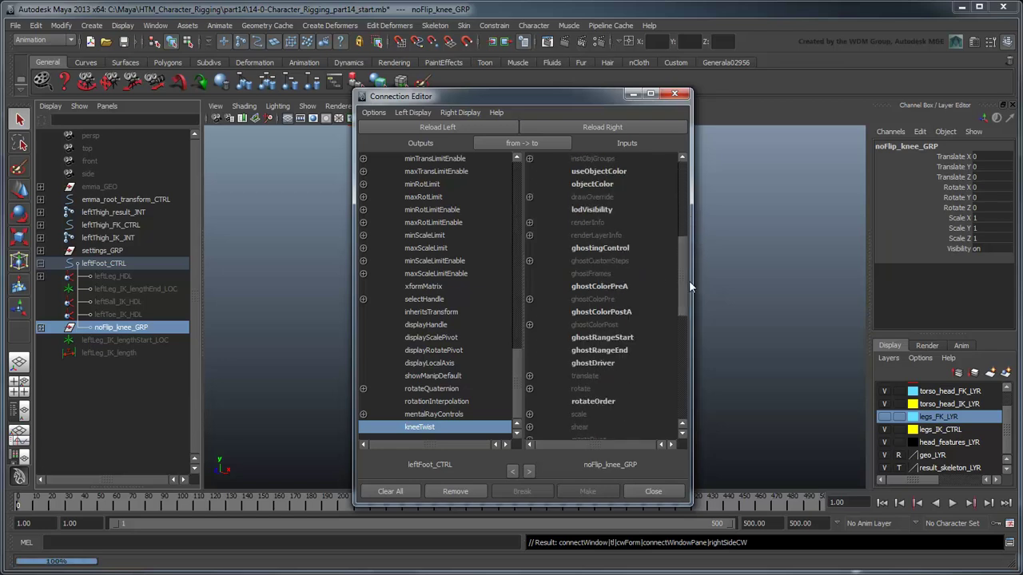
{"action": "left_click", "coordinate": [530, 389]}
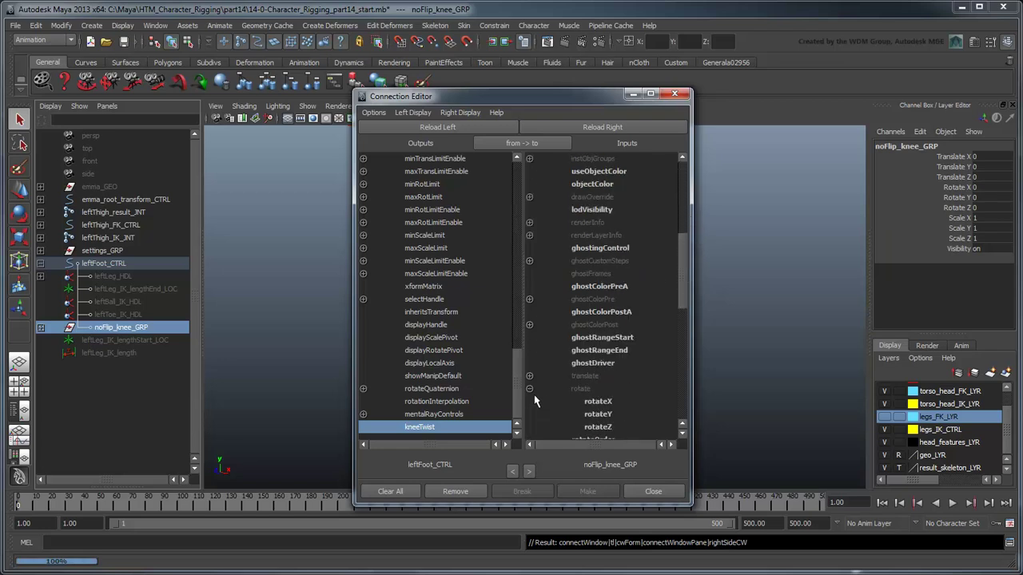
{"action": "left_click", "coordinate": [618, 417]}
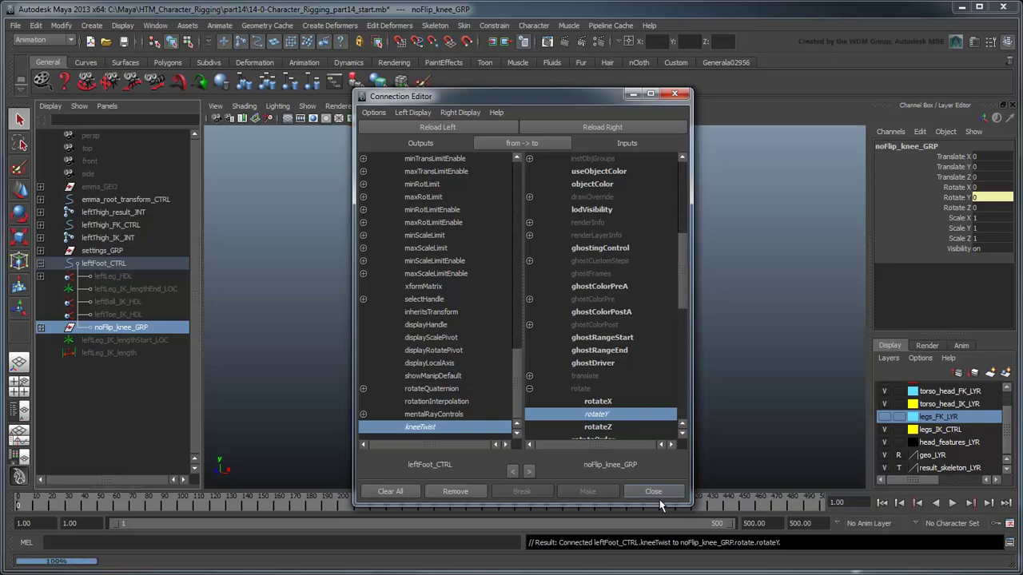
{"action": "left_click", "coordinate": [656, 492]}
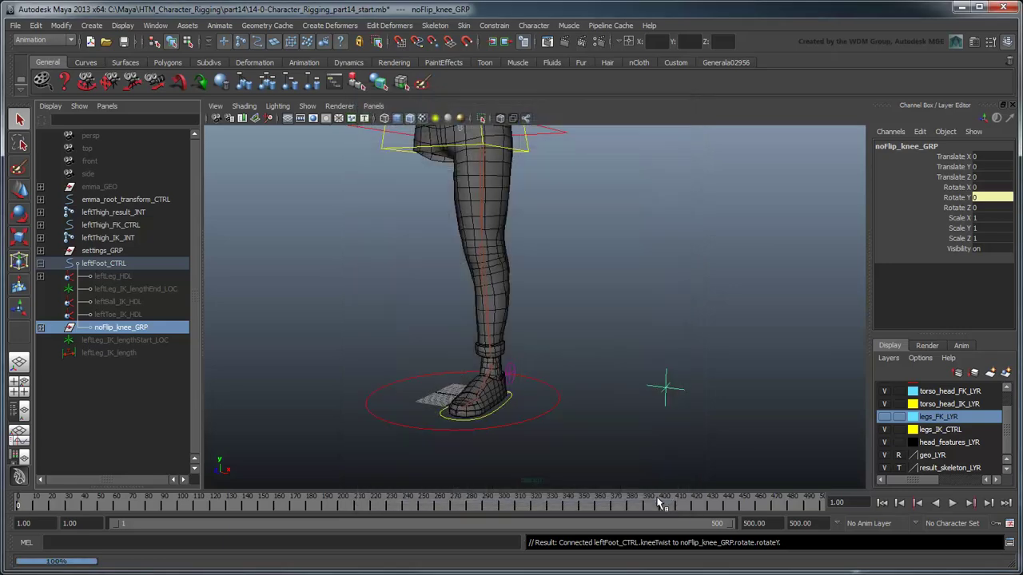
- Test the Knee Twist attribute of leftFoot_CTRL by scrubbing its value, and undo the change
{"action": "left_click", "coordinate": [508, 418]}
{"action": "left_click", "coordinate": [947, 258]}
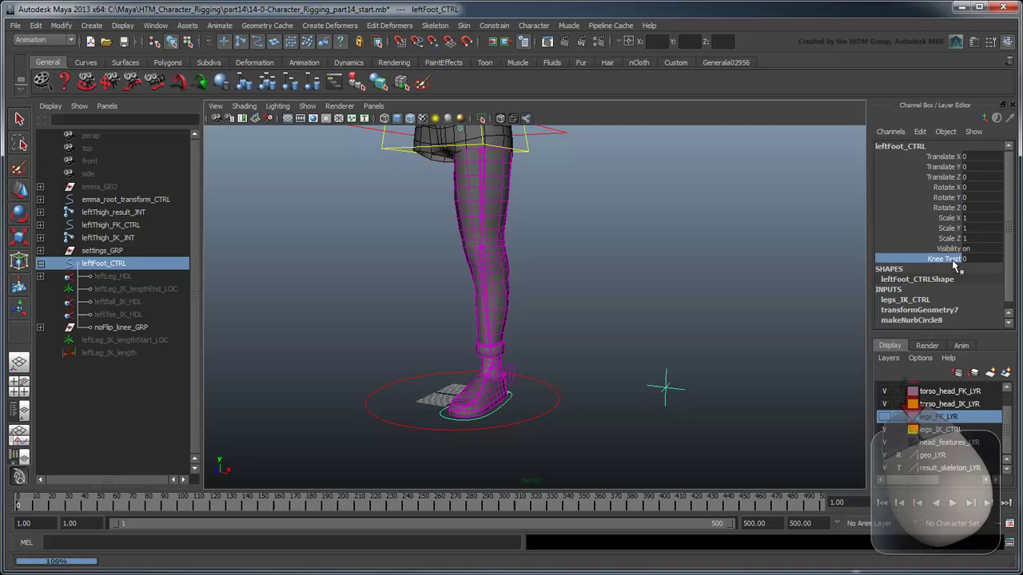
{"action": "middle_click_drag", "start_coordinate": [813, 273], "coordinate": [439, 337]}
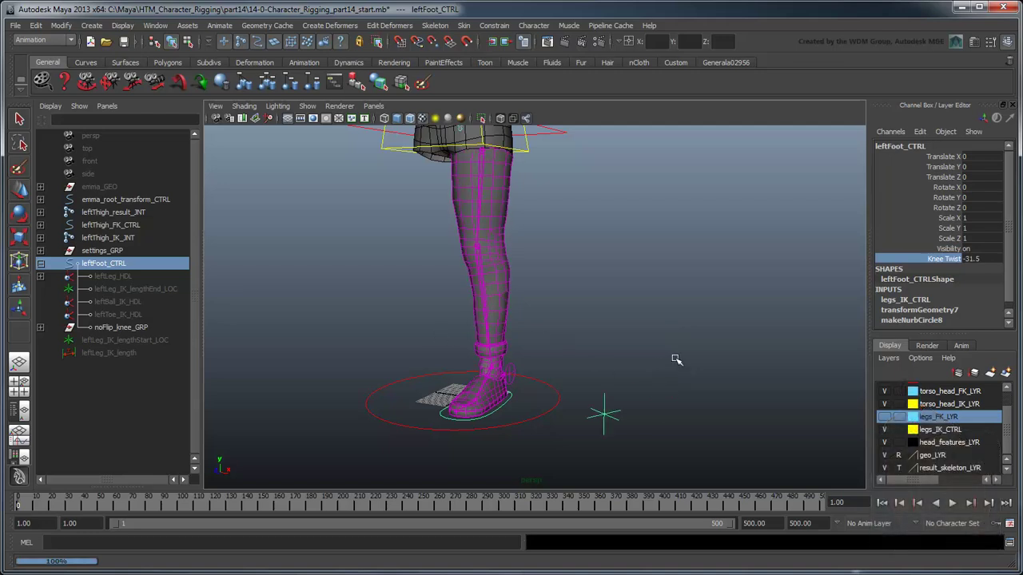
{"action": "key", "text": "z"}
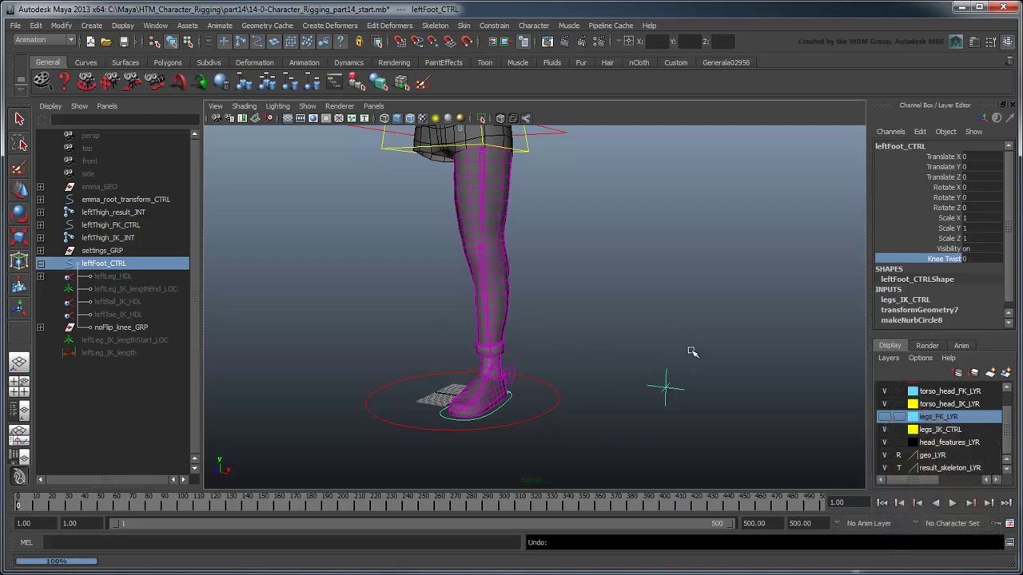
- Hide the knee locator beside the left foot and close the Channel Box / Layer Editor
{"action": "left_click", "coordinate": [664, 389]}
{"action": "key", "text": "ctrl+h"}
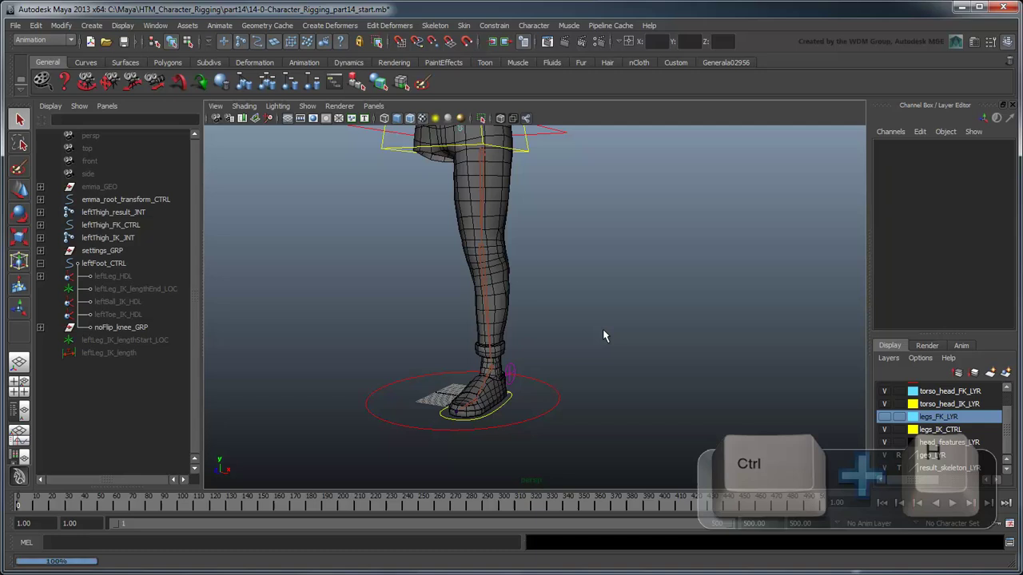
{"action": "left_click", "coordinate": [1011, 105]}
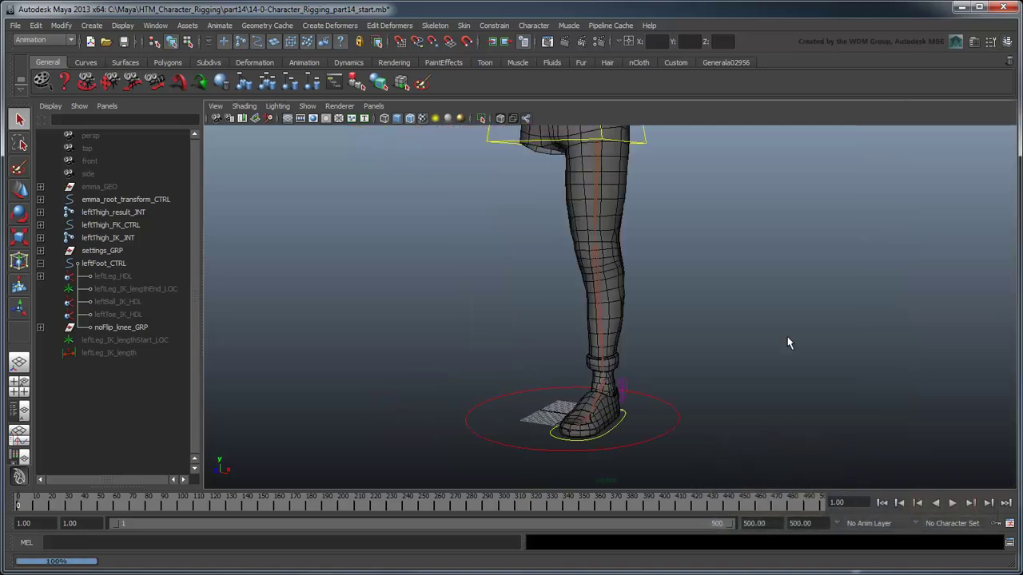